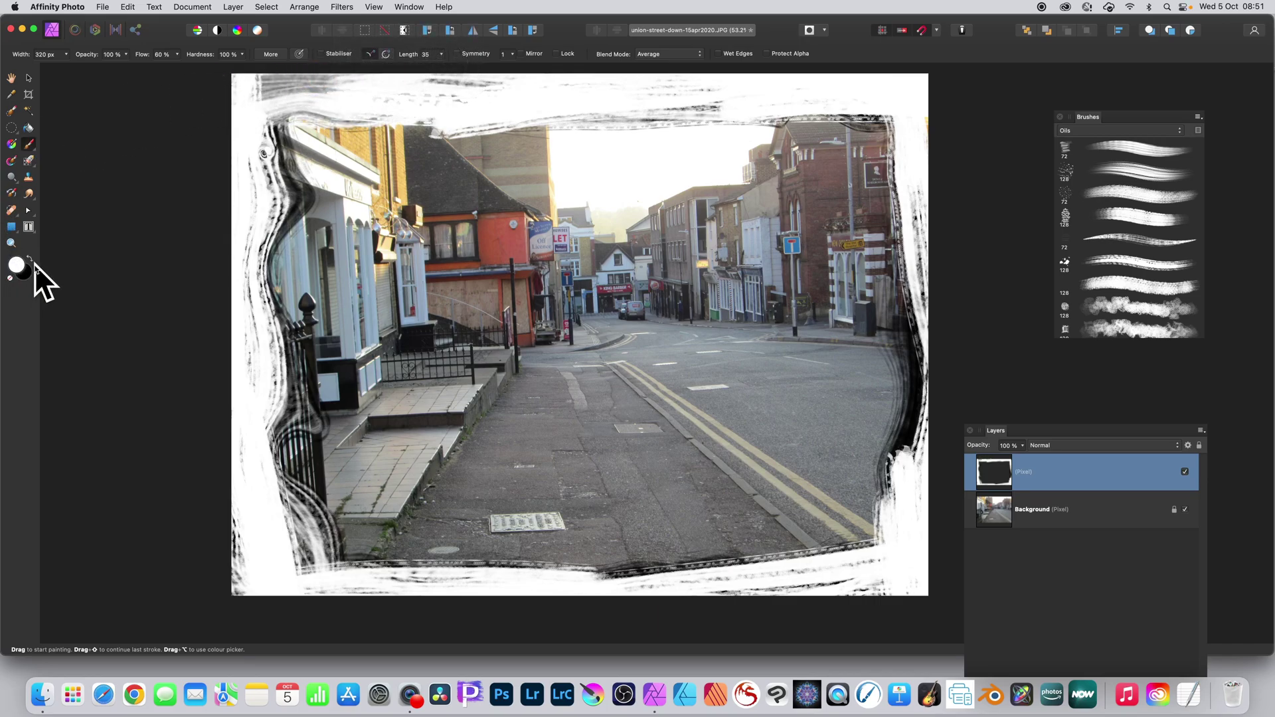
# - Paint black over the white frame with the current brush, and add scribbled lines around it with the thin 72 px Oils brush
pyautogui.click(33, 258)
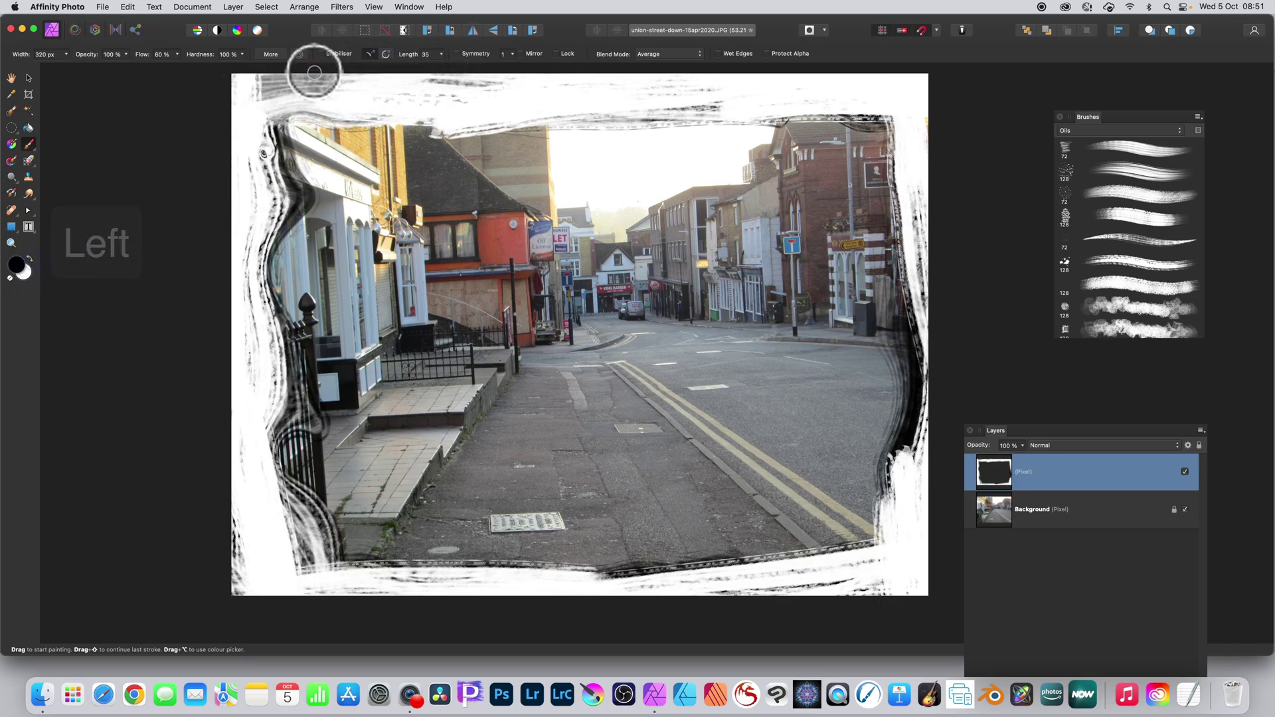
pyautogui.moveTo(314, 72)
pyautogui.mouseDown()
pyautogui.moveTo(277, 94)
pyautogui.moveTo(425, 97)
pyautogui.moveTo(231, 103)
pyautogui.moveTo(892, 80)
pyautogui.moveTo(767, 88)
pyautogui.moveTo(957, 95)
pyautogui.moveTo(968, 216)
pyautogui.moveTo(943, 122)
pyautogui.moveTo(965, 359)
pyautogui.moveTo(920, 154)
pyautogui.moveTo(948, 435)
pyautogui.moveTo(937, 400)
pyautogui.moveTo(909, 553)
pyautogui.moveTo(916, 546)
pyautogui.moveTo(931, 607)
pyautogui.moveTo(719, 617)
pyautogui.moveTo(814, 593)
pyautogui.moveTo(283, 604)
pyautogui.moveTo(186, 588)
pyautogui.moveTo(222, 538)
pyautogui.moveTo(213, 516)
pyautogui.moveTo(248, 527)
pyautogui.moveTo(233, 201)
pyautogui.moveTo(258, 255)
pyautogui.moveTo(269, 109)
pyautogui.mouseUp()
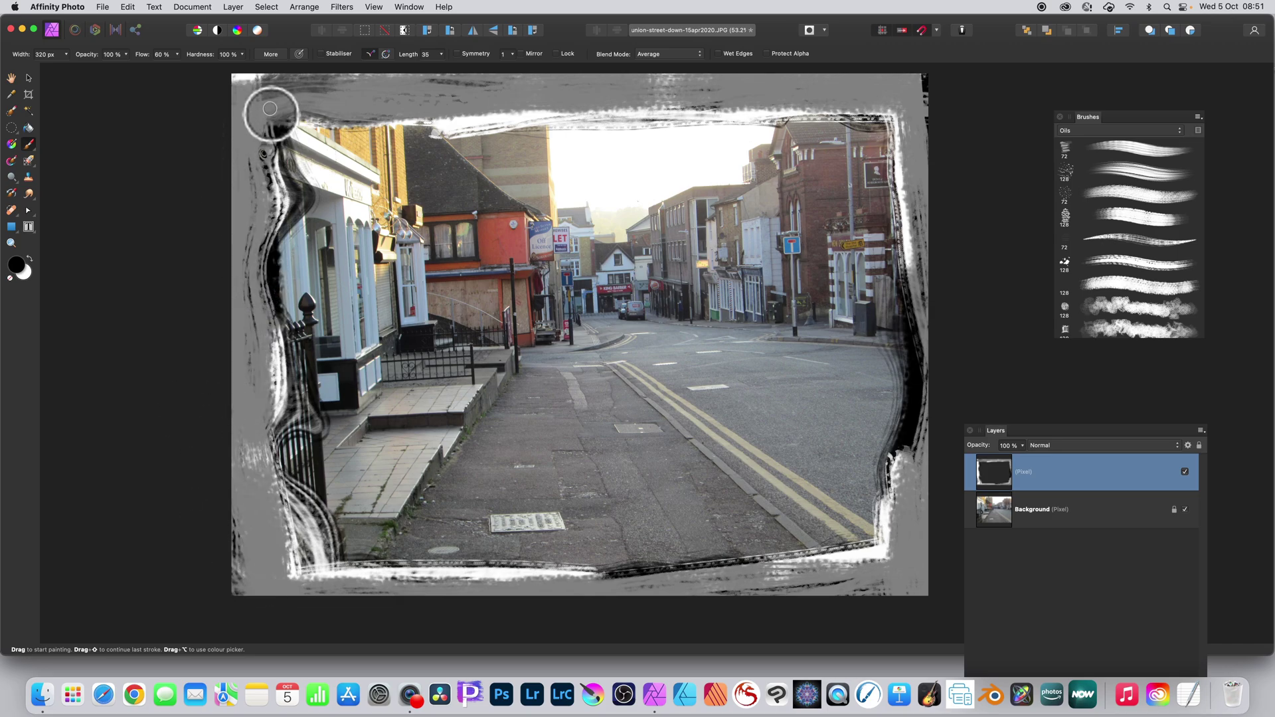
pyautogui.moveTo(386, 86); pyautogui.dragTo(559, 84)
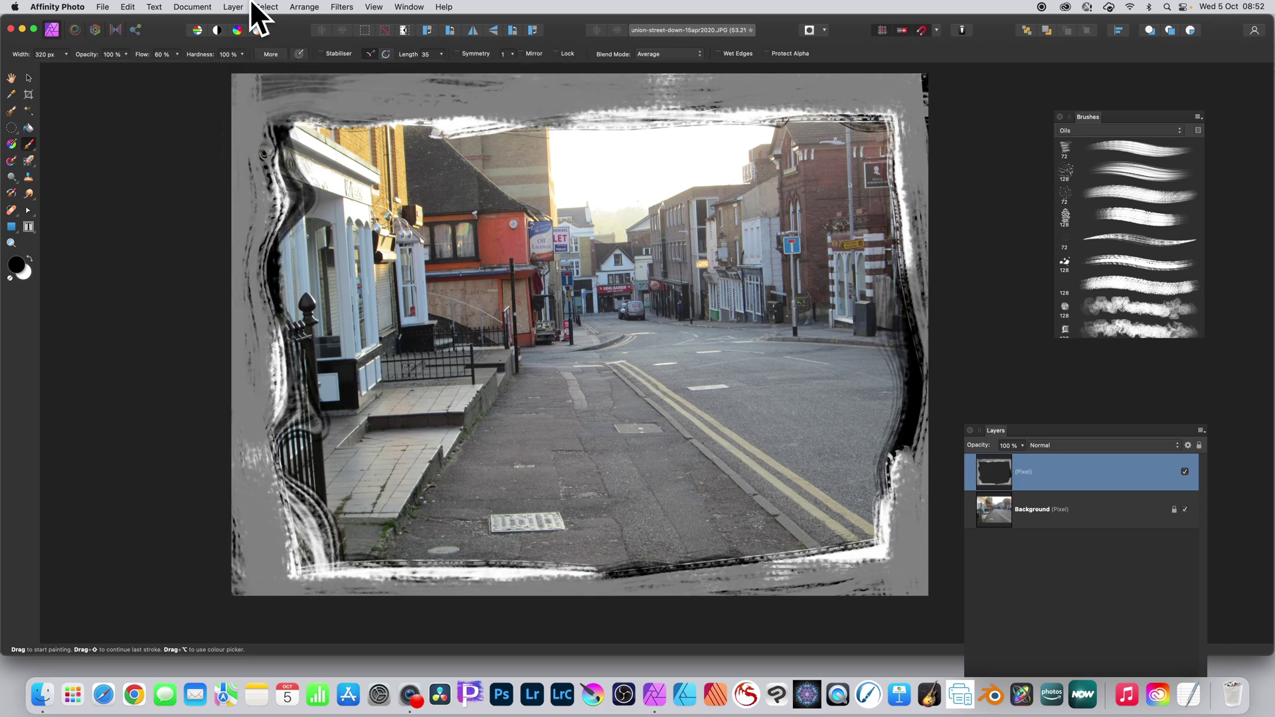
pyautogui.click(1107, 233)
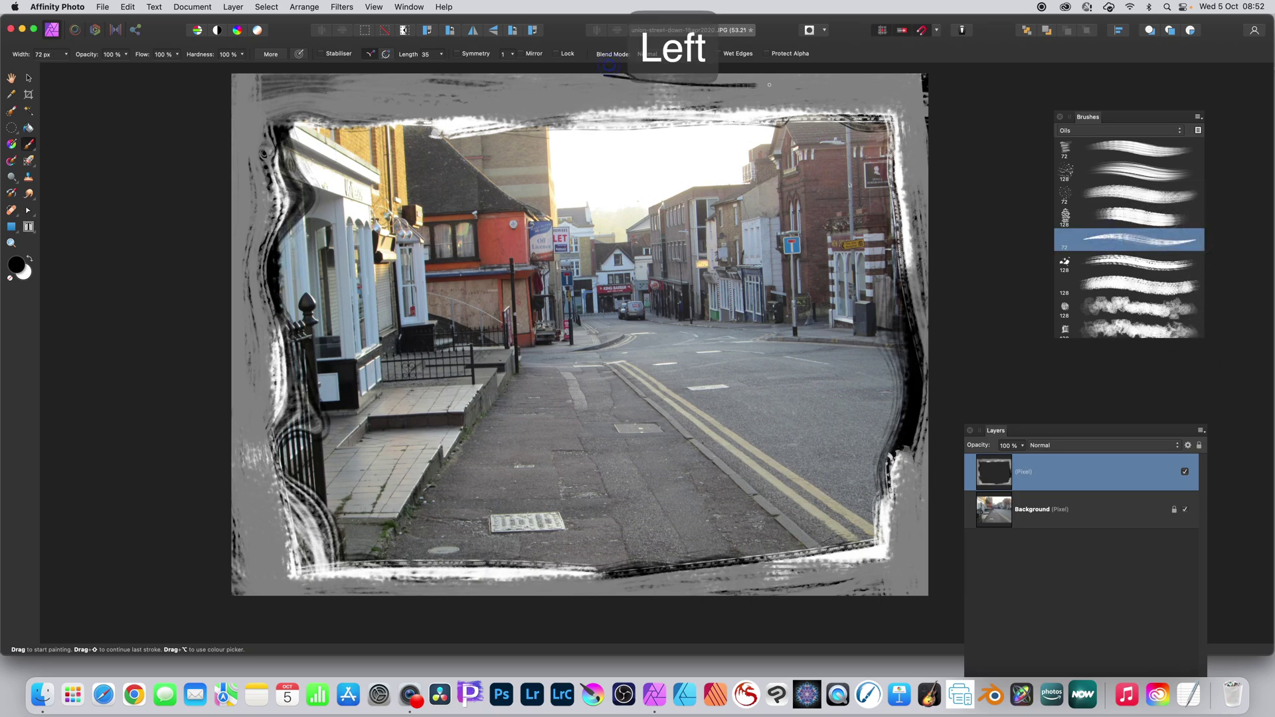
pyautogui.moveTo(769, 85)
pyautogui.mouseDown()
pyautogui.moveTo(684, 89)
pyautogui.moveTo(613, 72)
pyautogui.mouseUp()
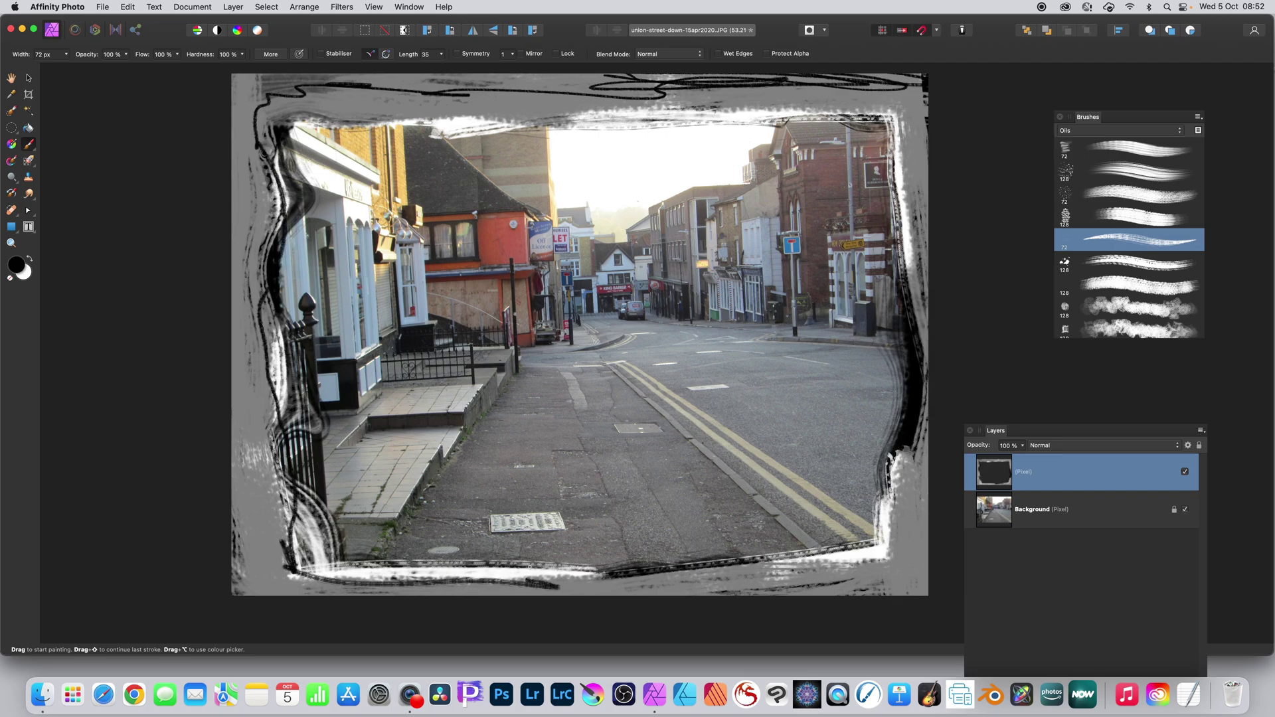
# - Delete the painted frame layer and add a new empty pixel layer, with the Paint Brush Tool active
pyautogui.moveTo(1002, 432); pyautogui.dragTo(968, 348)
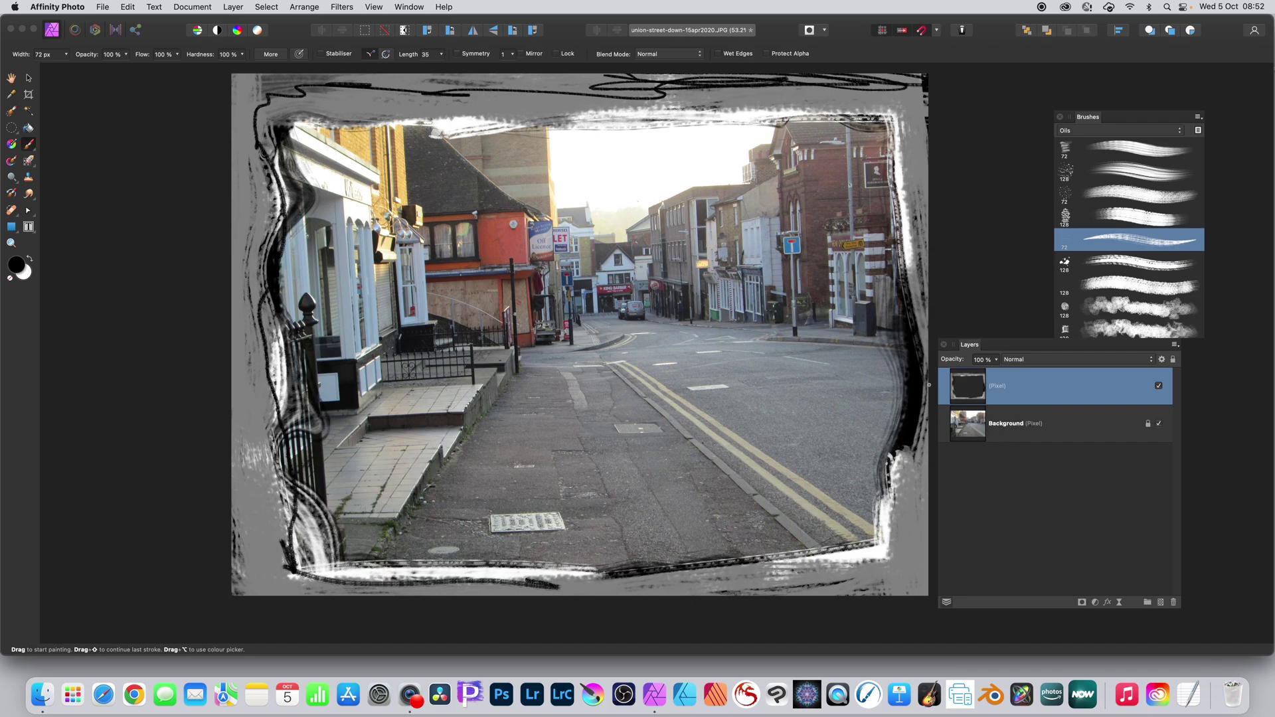
pyautogui.click(1172, 602)
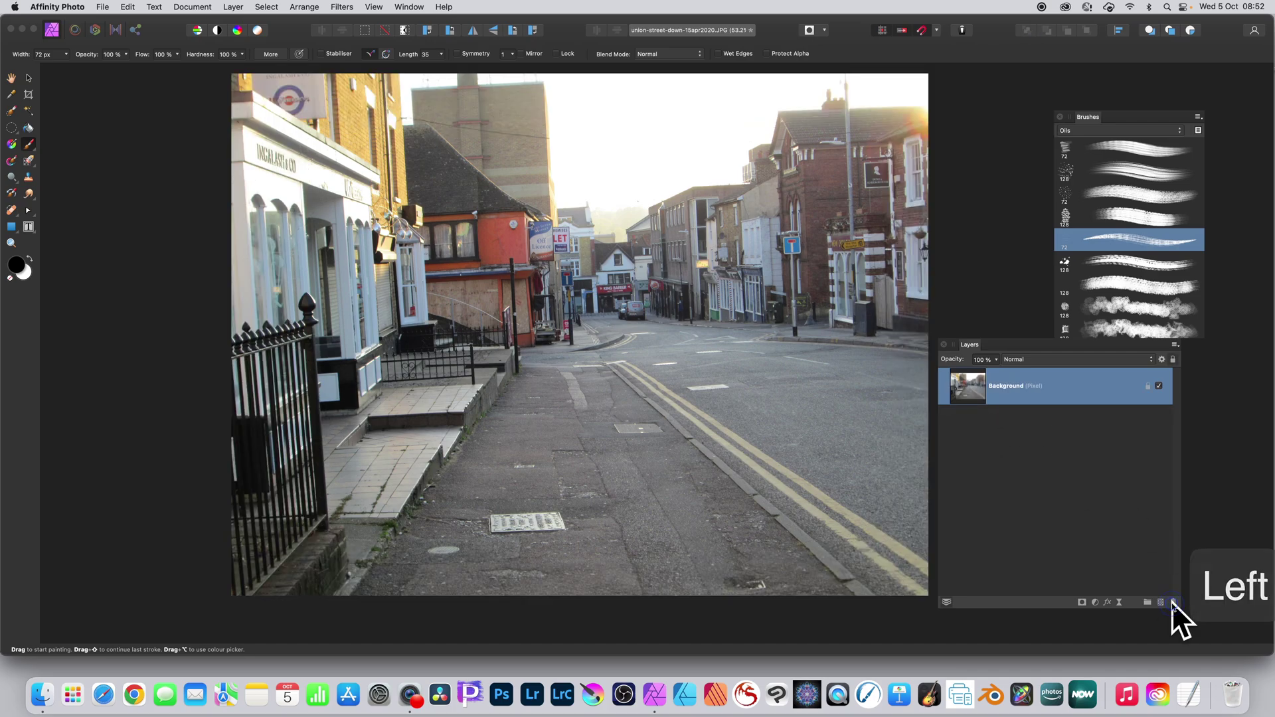
pyautogui.click(26, 142)
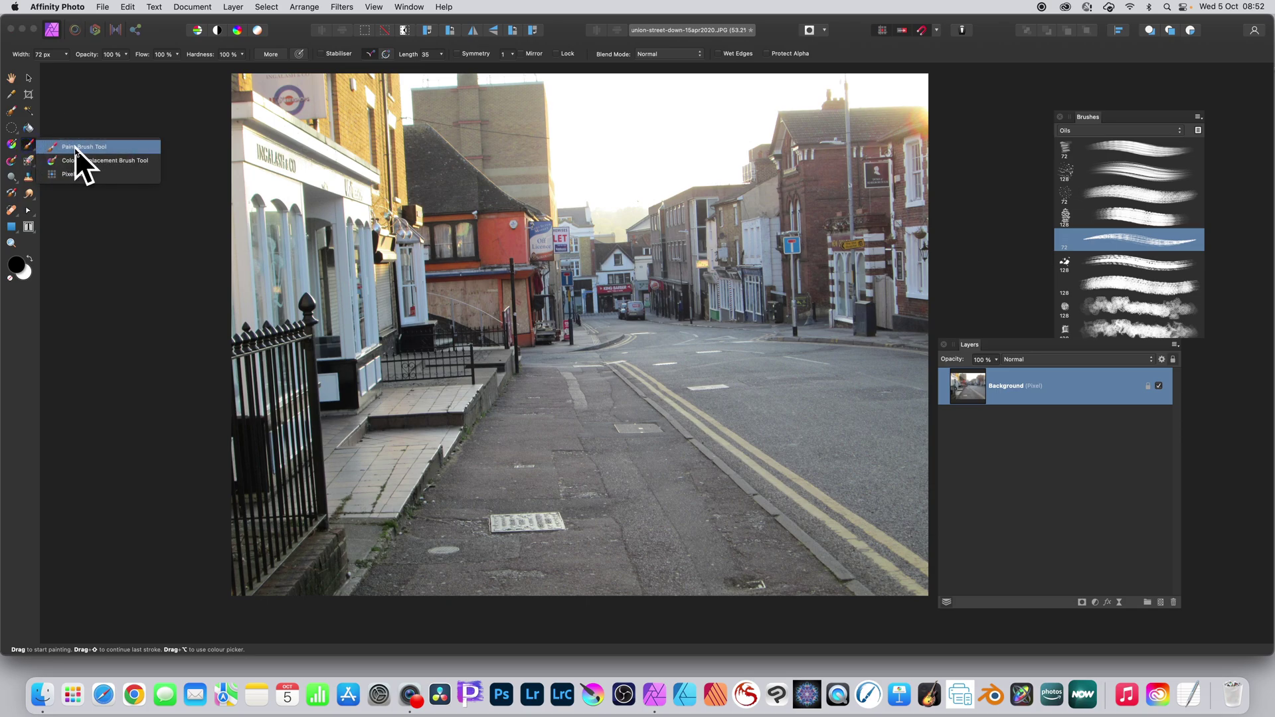
pyautogui.click(77, 146)
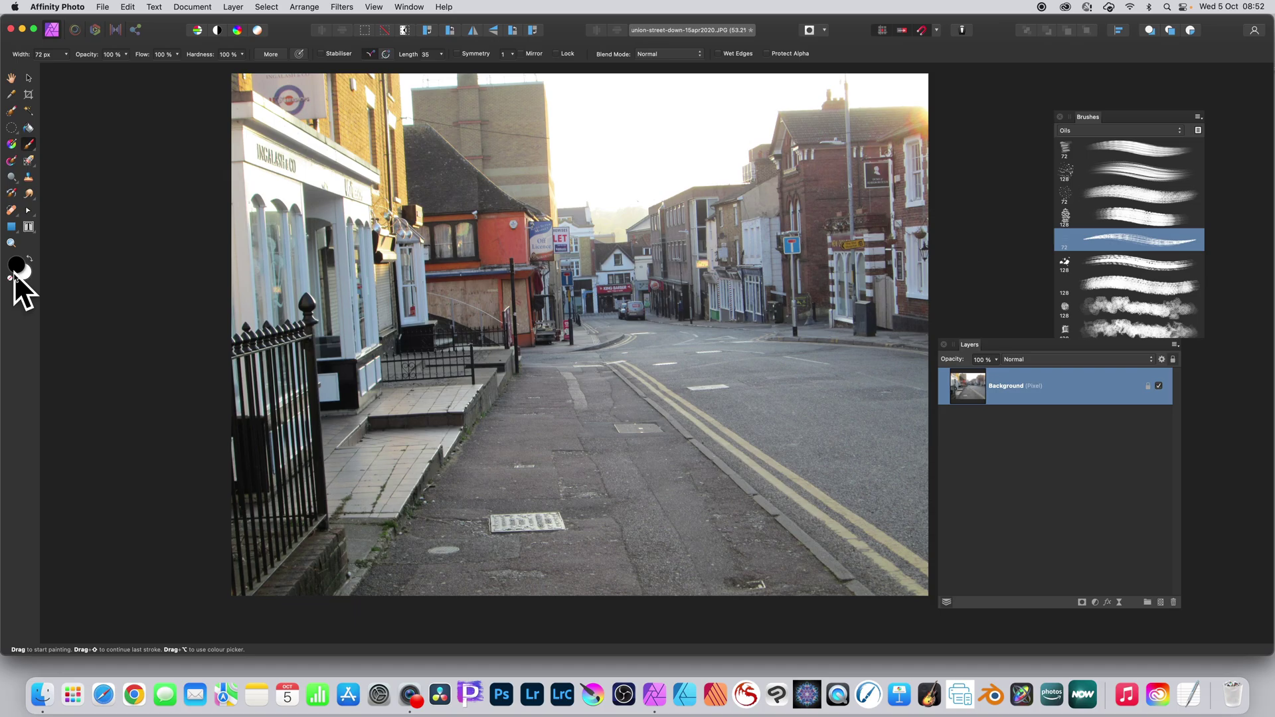
pyautogui.click(232, 6)
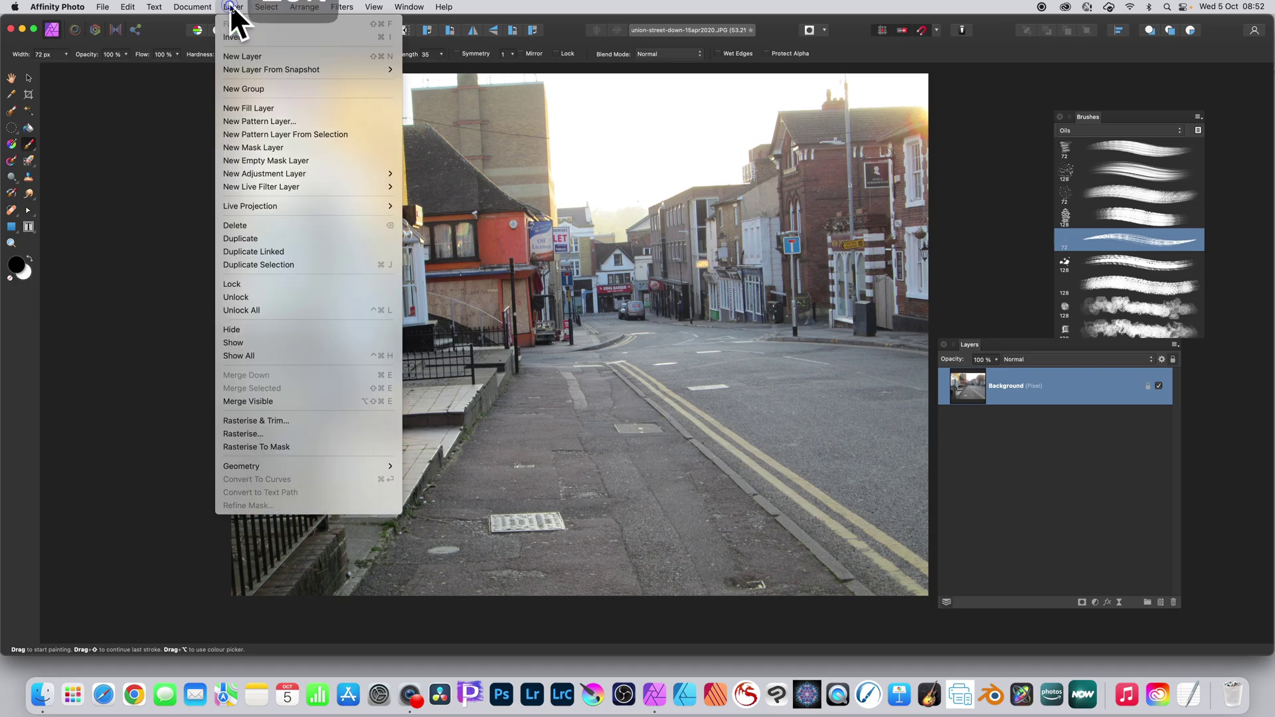
pyautogui.click(237, 57)
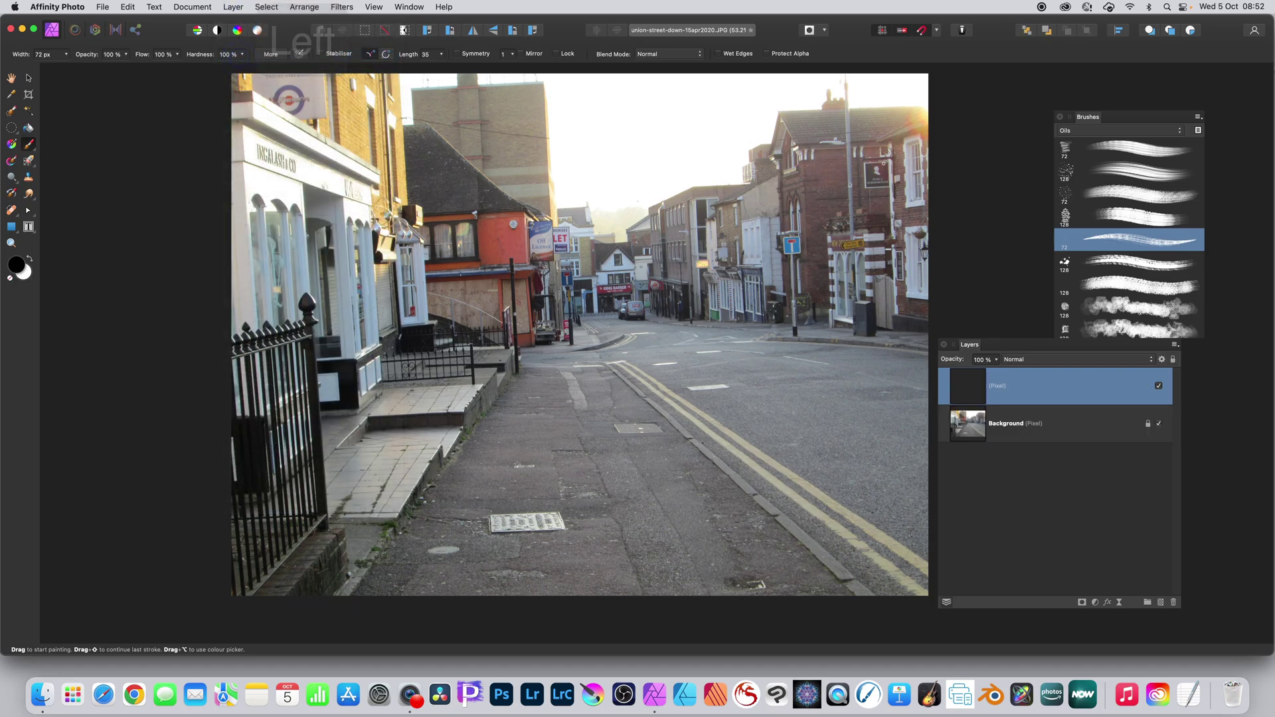
# - Paint a rough black border around all four photo edges using the second Oils brush at 380 px width
pyautogui.click(1119, 167)
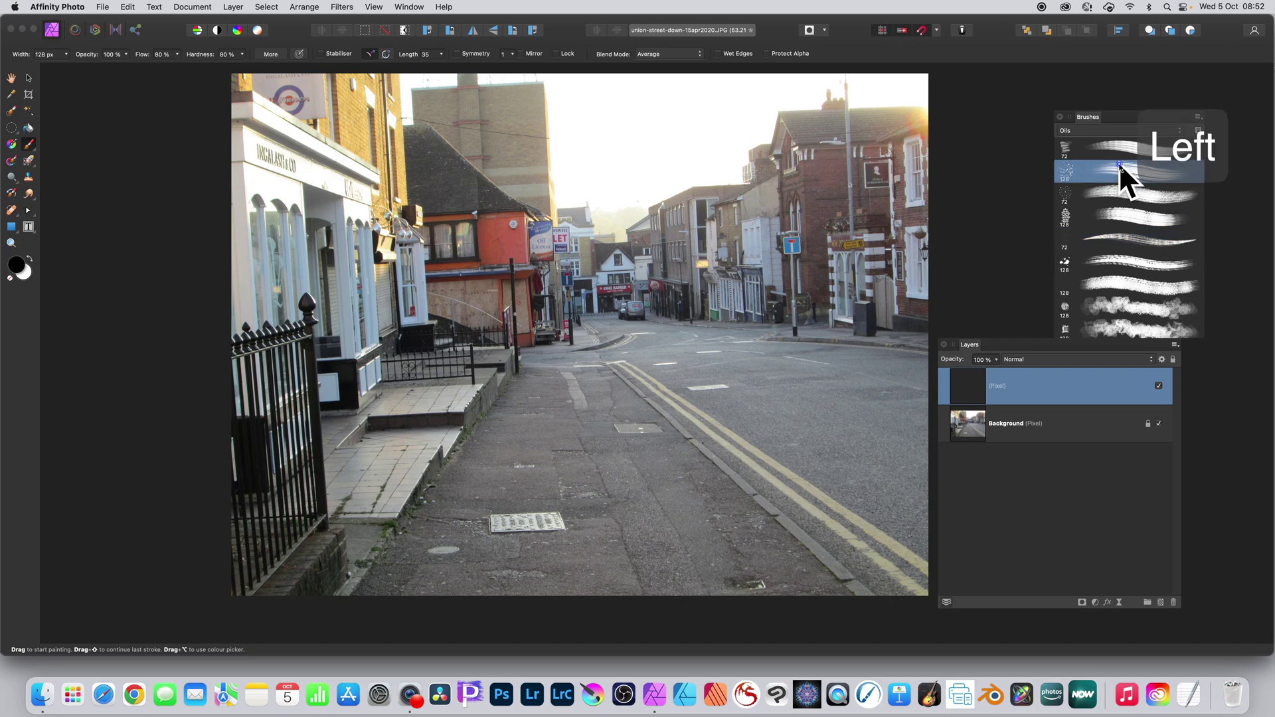
pyautogui.click(1082, 129)
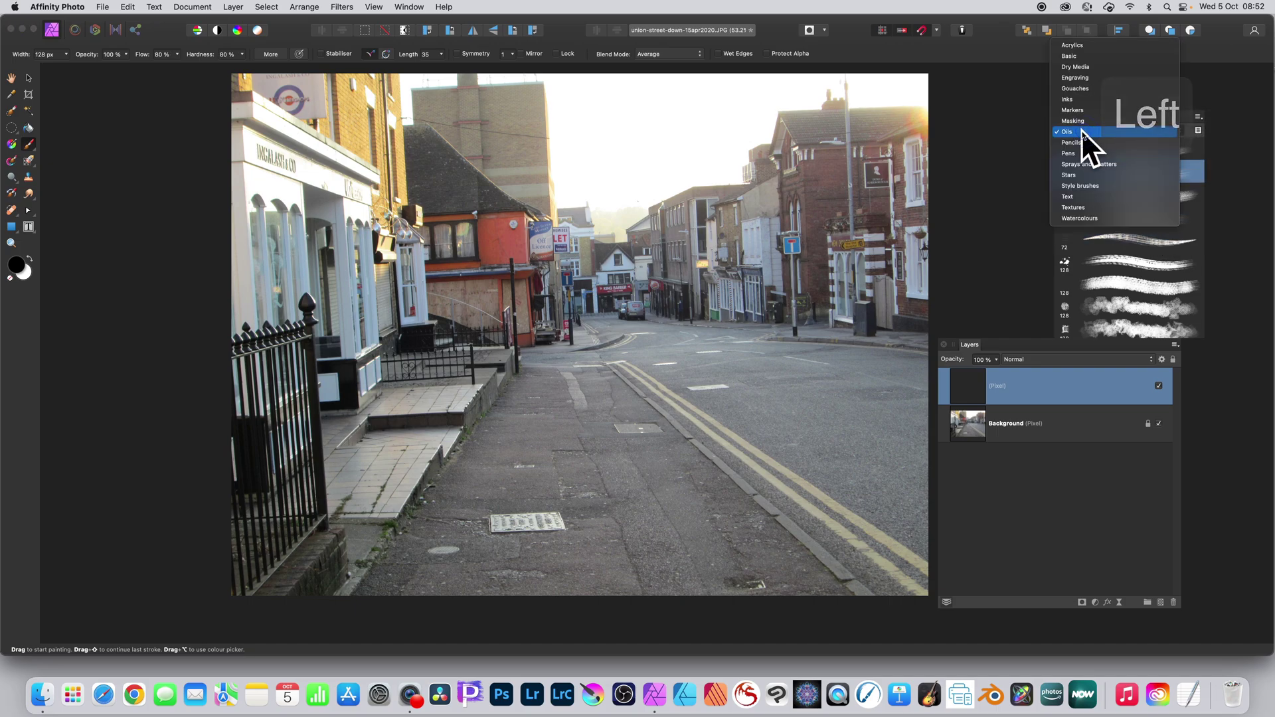
pyautogui.click(1081, 131)
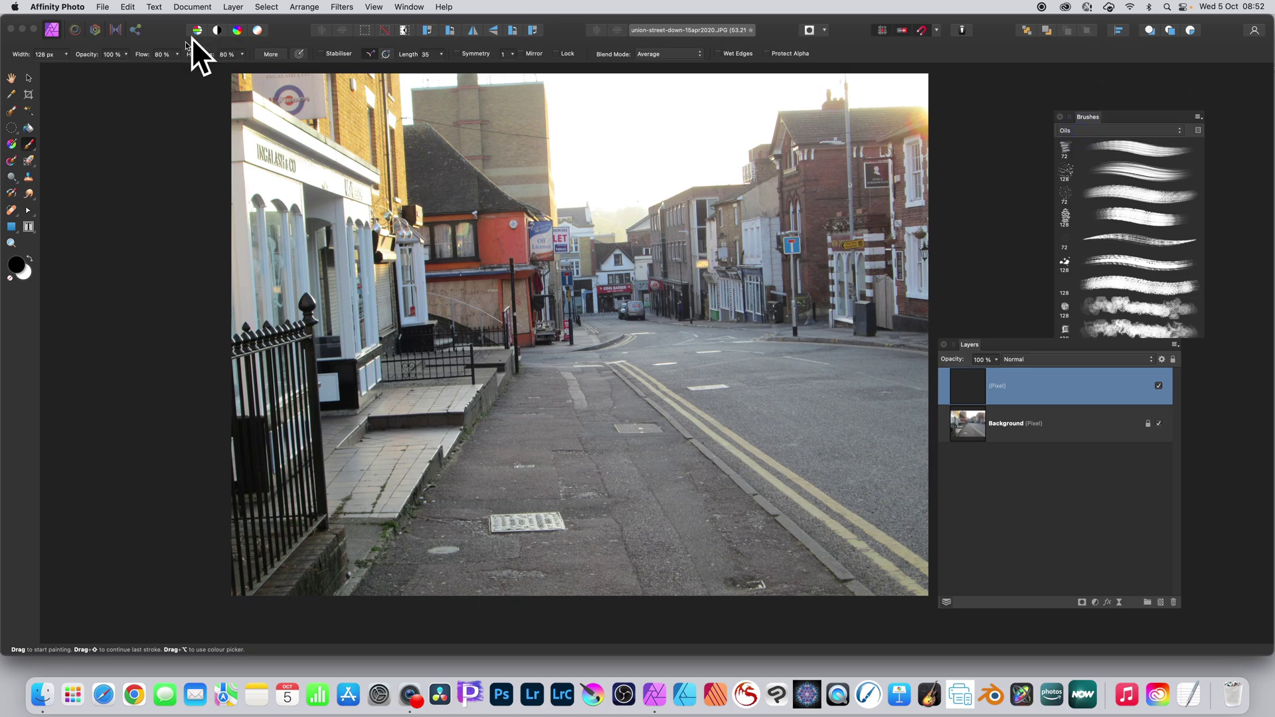
pyautogui.click(66, 54)
pyautogui.moveTo(63, 64); pyautogui.dragTo(86, 65)
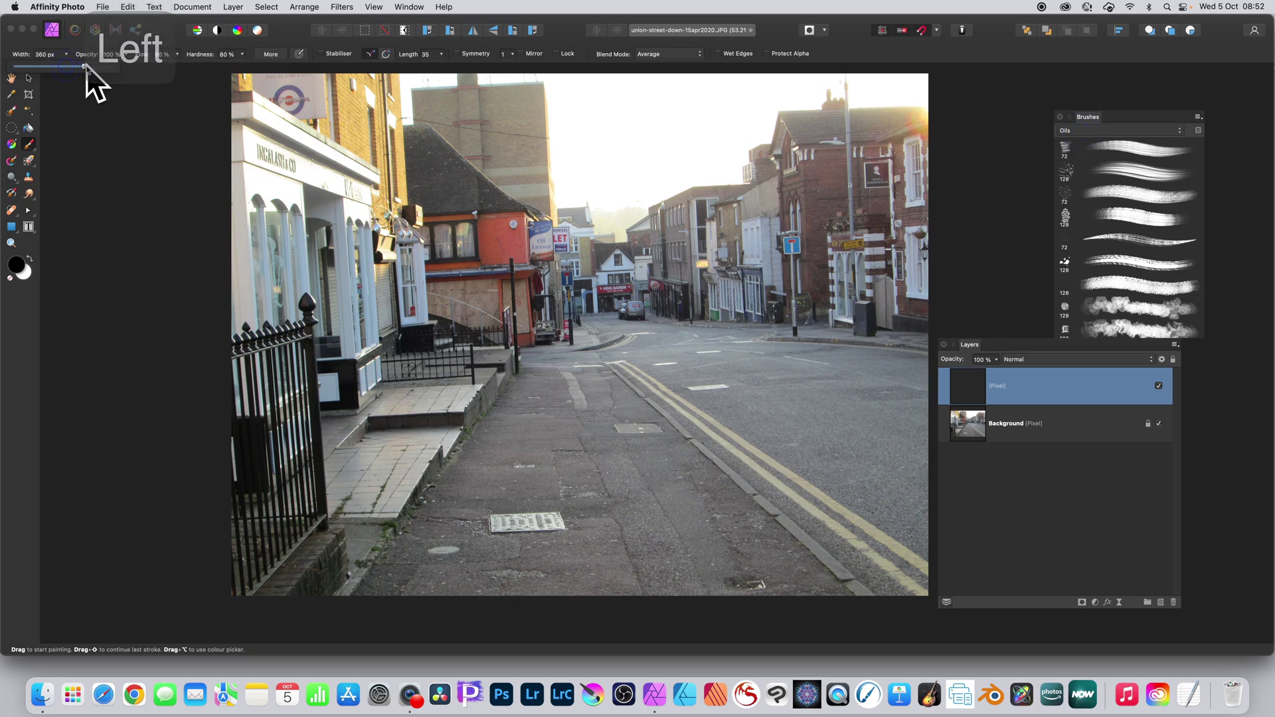
pyautogui.moveTo(213, 89)
pyautogui.mouseDown()
pyautogui.moveTo(300, 82)
pyautogui.moveTo(187, 79)
pyautogui.moveTo(908, 81)
pyautogui.moveTo(869, 83)
pyautogui.moveTo(889, 81)
pyautogui.moveTo(909, 117)
pyautogui.moveTo(923, 85)
pyautogui.moveTo(936, 384)
pyautogui.moveTo(921, 73)
pyautogui.moveTo(764, 90)
pyautogui.moveTo(233, 106)
pyautogui.moveTo(225, 205)
pyautogui.moveTo(218, 167)
pyautogui.moveTo(247, 228)
pyautogui.moveTo(246, 396)
pyautogui.moveTo(228, 228)
pyautogui.moveTo(266, 539)
pyautogui.moveTo(256, 578)
pyautogui.moveTo(217, 387)
pyautogui.moveTo(246, 609)
pyautogui.moveTo(446, 597)
pyautogui.moveTo(241, 593)
pyautogui.moveTo(862, 588)
pyautogui.moveTo(957, 599)
pyautogui.moveTo(942, 494)
pyautogui.moveTo(951, 507)
pyautogui.moveTo(925, 539)
pyautogui.moveTo(927, 384)
pyautogui.moveTo(925, 552)
pyautogui.moveTo(938, 258)
pyautogui.moveTo(940, 401)
pyautogui.moveTo(941, 66)
pyautogui.moveTo(720, 91)
pyautogui.moveTo(298, 97)
pyautogui.moveTo(567, 80)
pyautogui.moveTo(520, 72)
pyautogui.moveTo(212, 98)
pyautogui.moveTo(245, 237)
pyautogui.moveTo(238, 142)
pyautogui.moveTo(227, 409)
pyautogui.moveTo(211, 312)
pyautogui.moveTo(210, 597)
pyautogui.moveTo(917, 576)
pyautogui.moveTo(273, 560)
pyautogui.moveTo(859, 541)
pyautogui.moveTo(442, 553)
pyautogui.moveTo(290, 521)
pyautogui.moveTo(234, 273)
pyautogui.moveTo(282, 296)
pyautogui.moveTo(265, 176)
pyautogui.moveTo(307, 561)
pyautogui.moveTo(279, 114)
pyautogui.moveTo(566, 102)
pyautogui.moveTo(442, 122)
pyautogui.moveTo(899, 106)
pyautogui.moveTo(916, 425)
pyautogui.moveTo(890, 310)
pyautogui.moveTo(883, 113)
pyautogui.moveTo(908, 591)
pyautogui.moveTo(860, 454)
pyautogui.mouseUp()
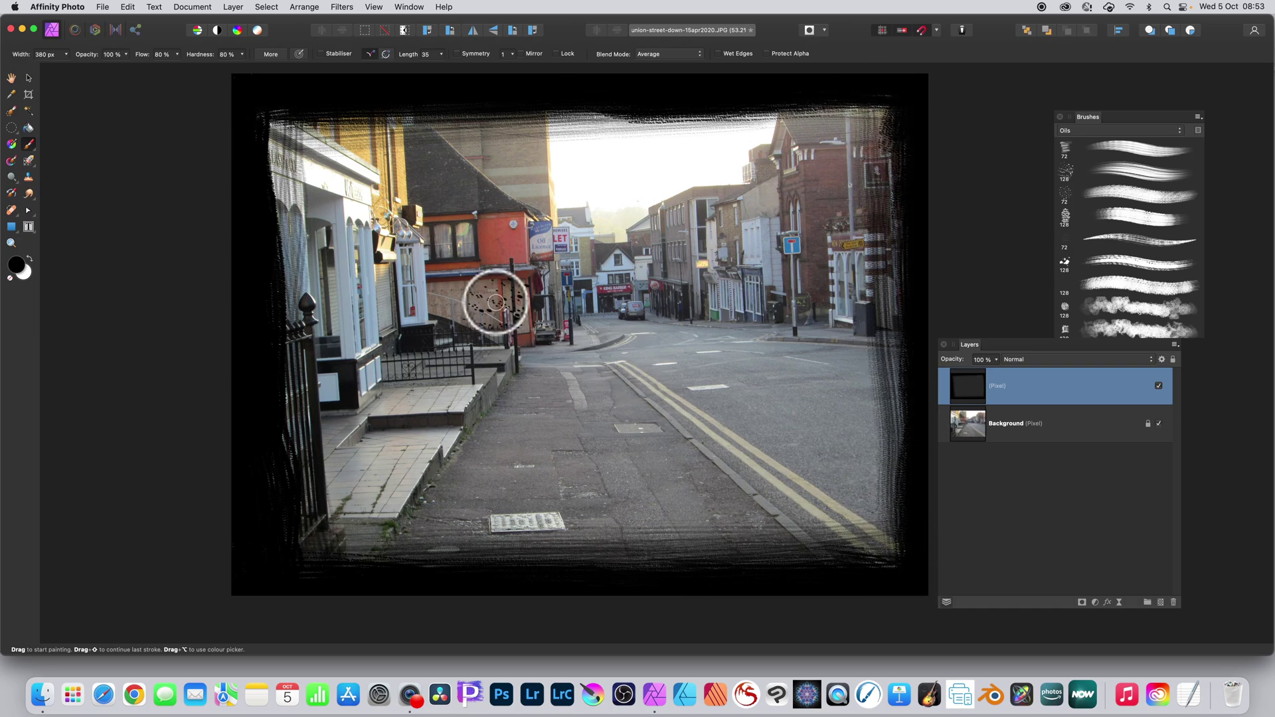
# - Switch the brush colour to white and paint bristly strokes around the inner edge of the black border
pyautogui.click(30, 258)
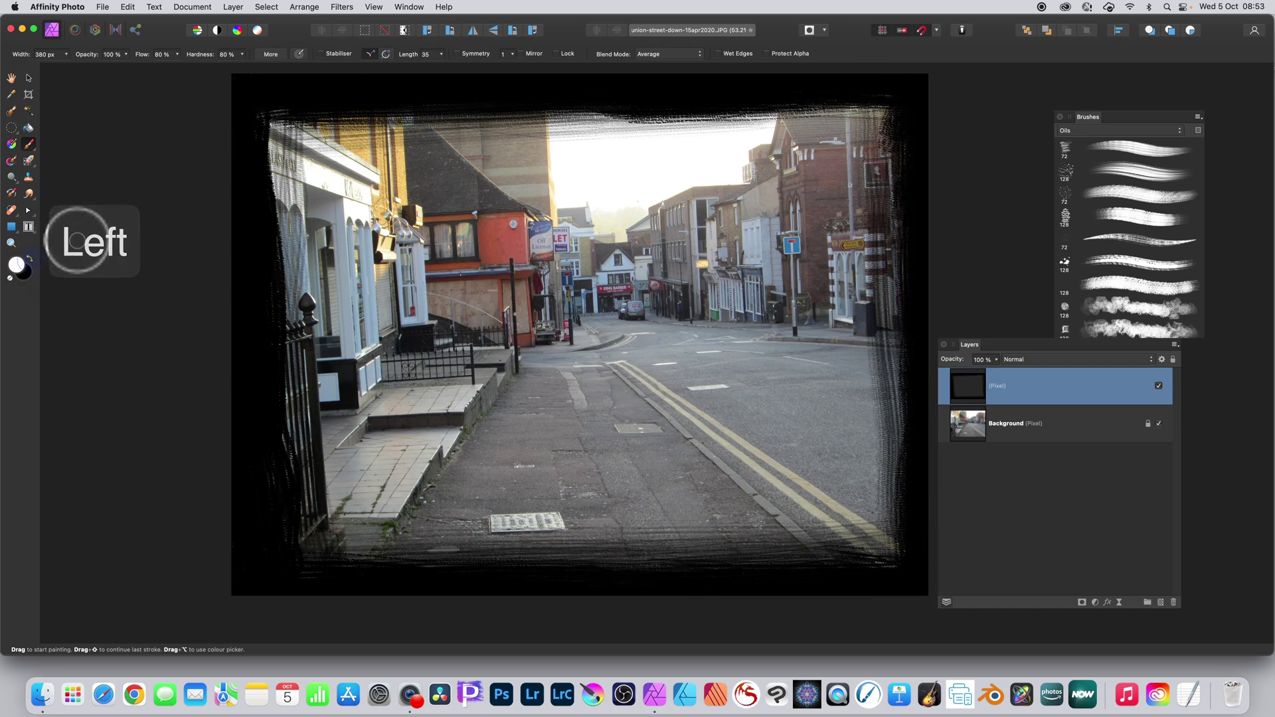
pyautogui.moveTo(262, 100)
pyautogui.mouseDown()
pyautogui.moveTo(280, 219)
pyautogui.moveTo(279, 108)
pyautogui.moveTo(283, 378)
pyautogui.moveTo(265, 231)
pyautogui.moveTo(302, 504)
pyautogui.moveTo(292, 509)
pyautogui.moveTo(278, 394)
pyautogui.moveTo(296, 544)
pyautogui.moveTo(285, 562)
pyautogui.moveTo(877, 541)
pyautogui.moveTo(882, 102)
pyautogui.moveTo(667, 120)
pyautogui.moveTo(891, 91)
pyautogui.moveTo(699, 102)
pyautogui.moveTo(800, 108)
pyautogui.moveTo(536, 135)
pyautogui.moveTo(613, 133)
pyautogui.moveTo(277, 143)
pyautogui.moveTo(337, 133)
pyautogui.moveTo(299, 125)
pyautogui.mouseUp()
pyautogui.moveTo(279, 110); pyautogui.dragTo(259, 105)
pyautogui.moveTo(257, 152); pyautogui.dragTo(268, 193)
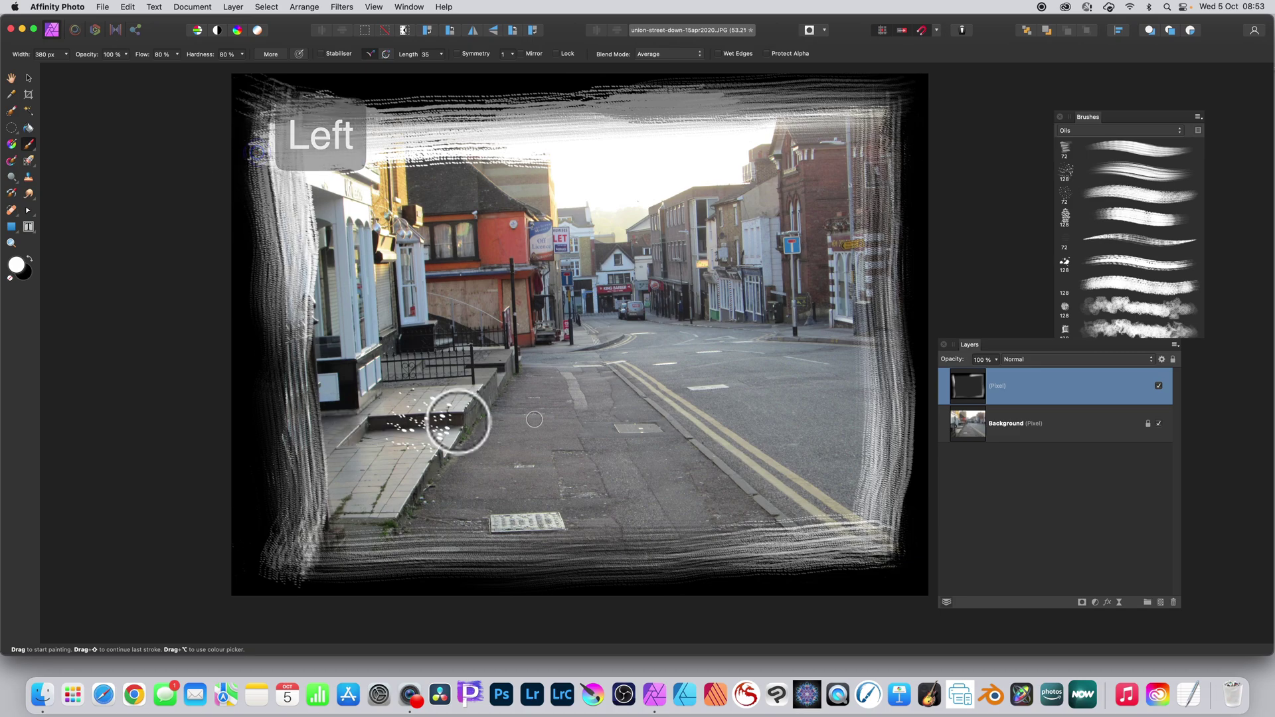
# - Paint white strokes along the frame's sides and lower edge using the first Oils brush at 200 px width
pyautogui.click(1110, 149)
pyautogui.moveTo(66, 54); pyautogui.dragTo(78, 64)
pyautogui.moveTo(261, 91); pyautogui.dragTo(278, 173)
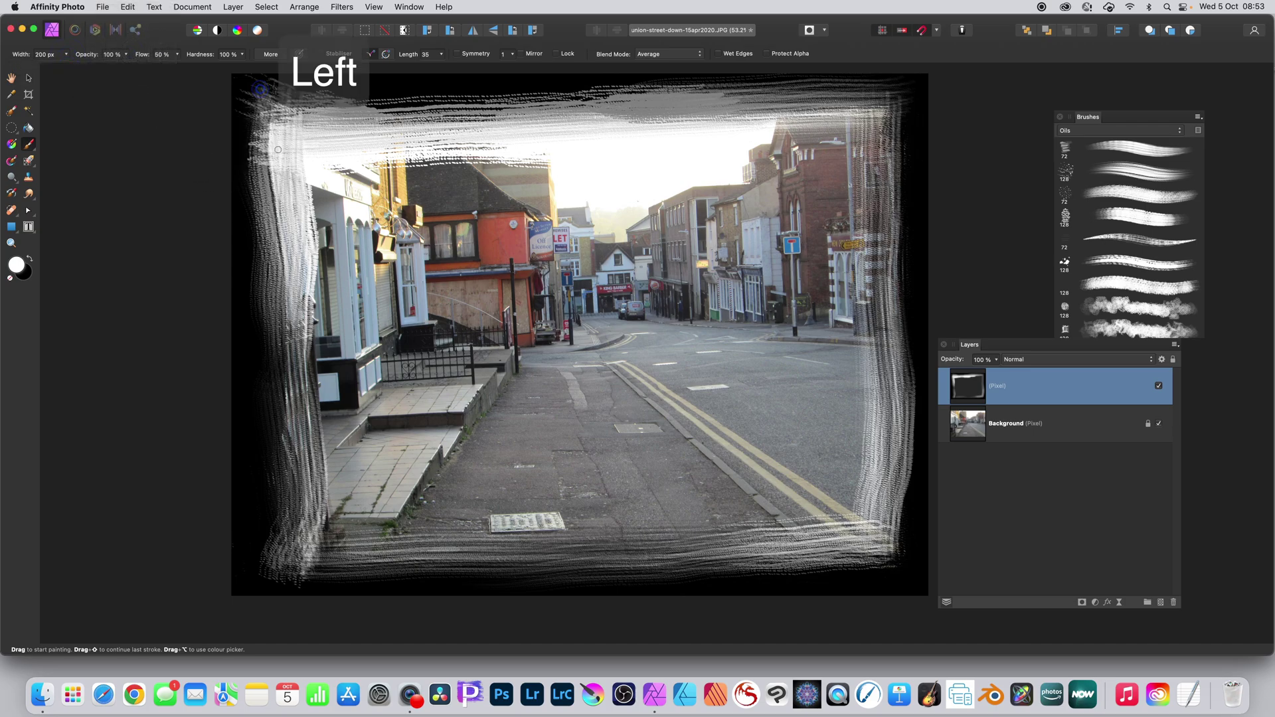
pyautogui.moveTo(265, 114); pyautogui.dragTo(285, 349)
pyautogui.moveTo(258, 171); pyautogui.dragTo(273, 314)
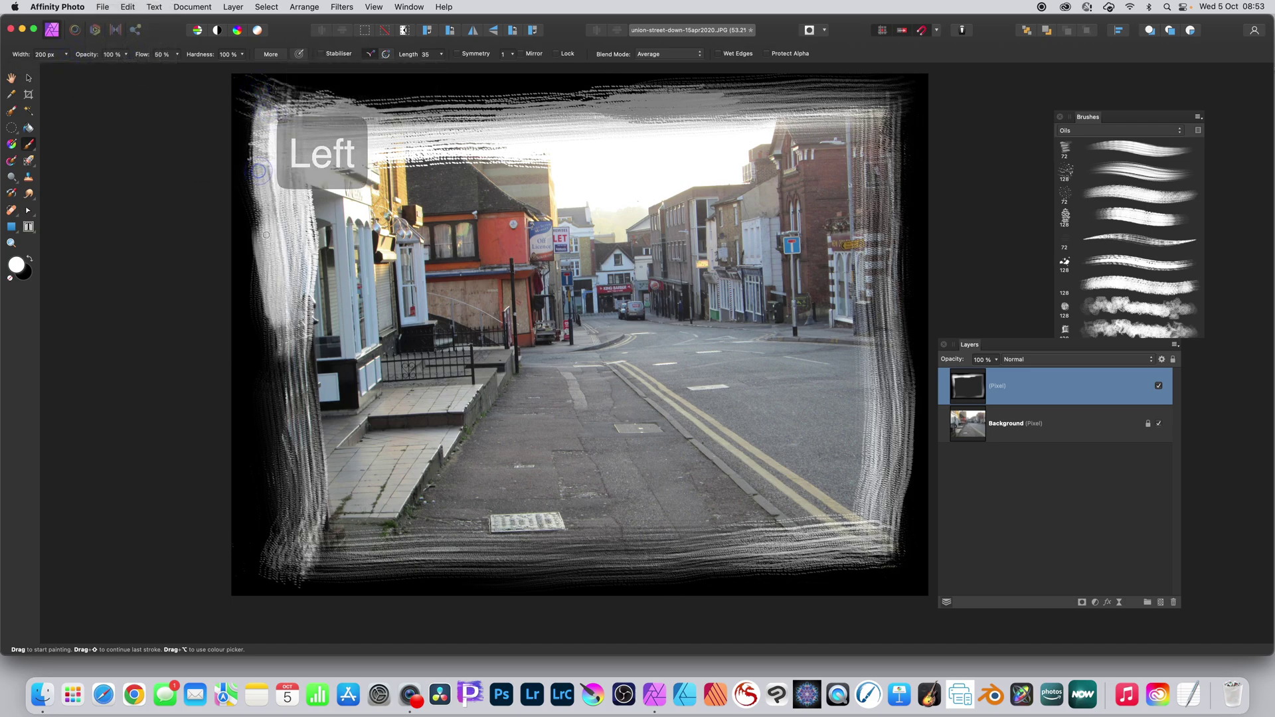
pyautogui.moveTo(270, 388); pyautogui.dragTo(284, 500)
pyautogui.doubleClick(280, 524)
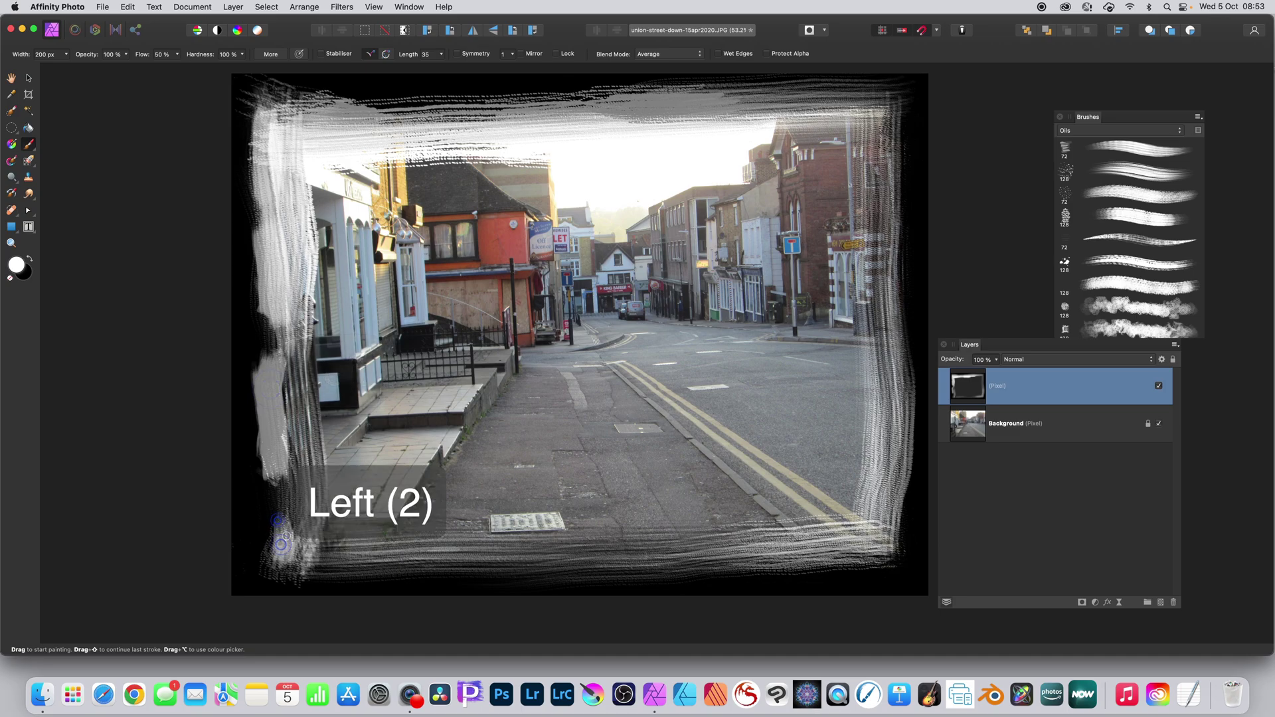
pyautogui.moveTo(292, 558); pyautogui.dragTo(484, 556)
pyautogui.moveTo(594, 548); pyautogui.dragTo(781, 546)
pyautogui.moveTo(849, 551)
pyautogui.mouseDown()
pyautogui.moveTo(878, 507)
pyautogui.moveTo(887, 379)
pyautogui.moveTo(864, 226)
pyautogui.moveTo(867, 121)
pyautogui.moveTo(882, 107)
pyautogui.moveTo(841, 111)
pyautogui.moveTo(927, 154)
pyautogui.mouseUp()
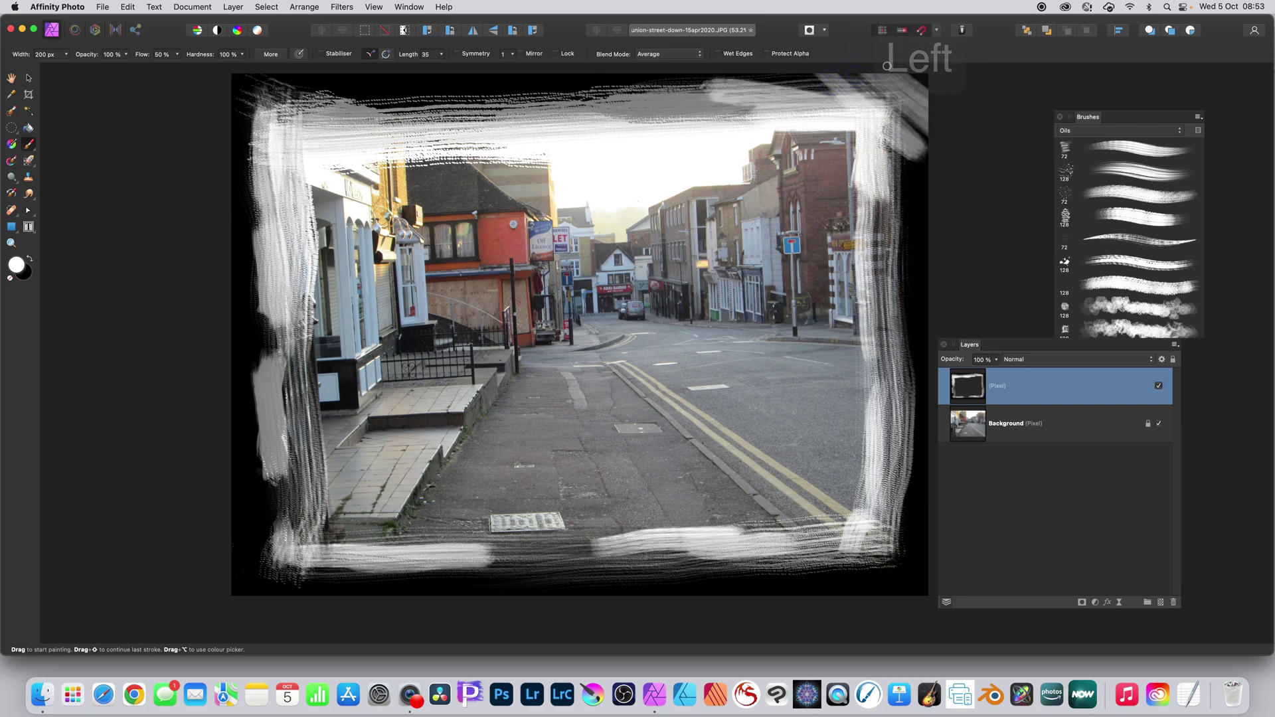
# - Paint broad diagonal white strokes across the four corners of the frame
pyautogui.moveTo(872, 87)
pyautogui.mouseDown()
pyautogui.moveTo(890, 121)
pyautogui.moveTo(809, 79)
pyautogui.moveTo(848, 99)
pyautogui.moveTo(840, 90)
pyautogui.moveTo(887, 160)
pyautogui.mouseUp()
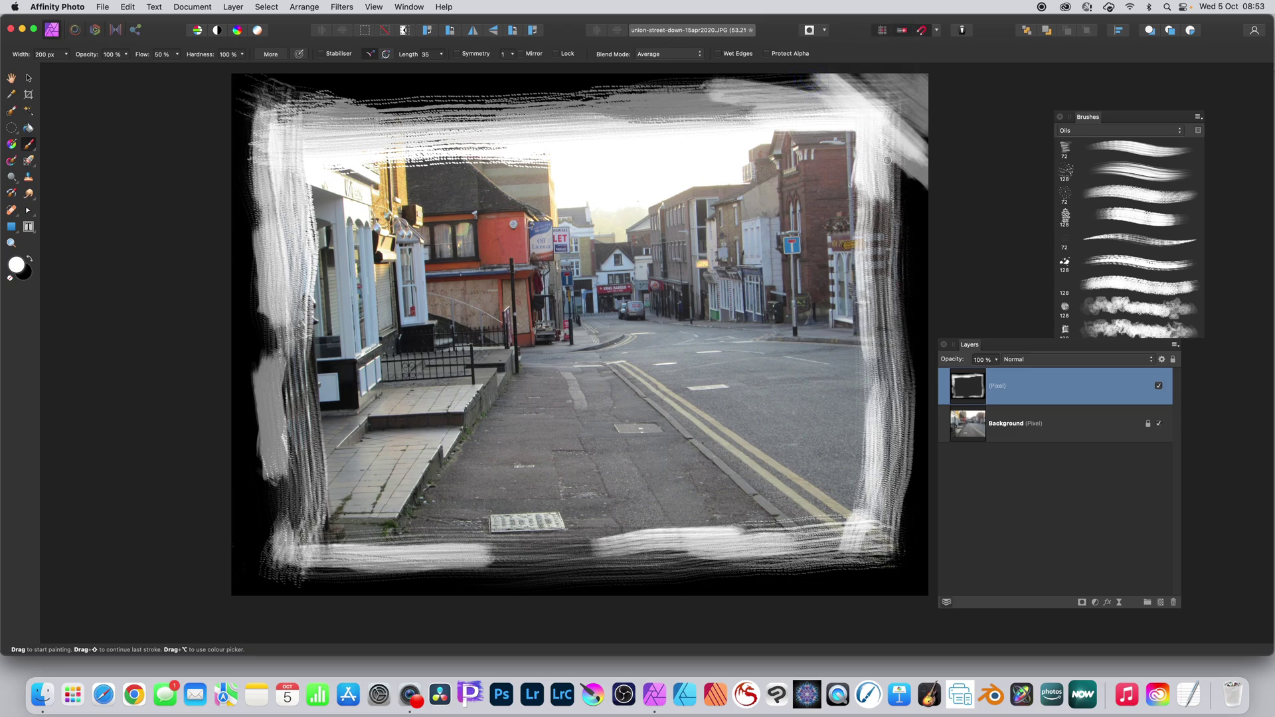
pyautogui.moveTo(349, 86); pyautogui.dragTo(236, 168)
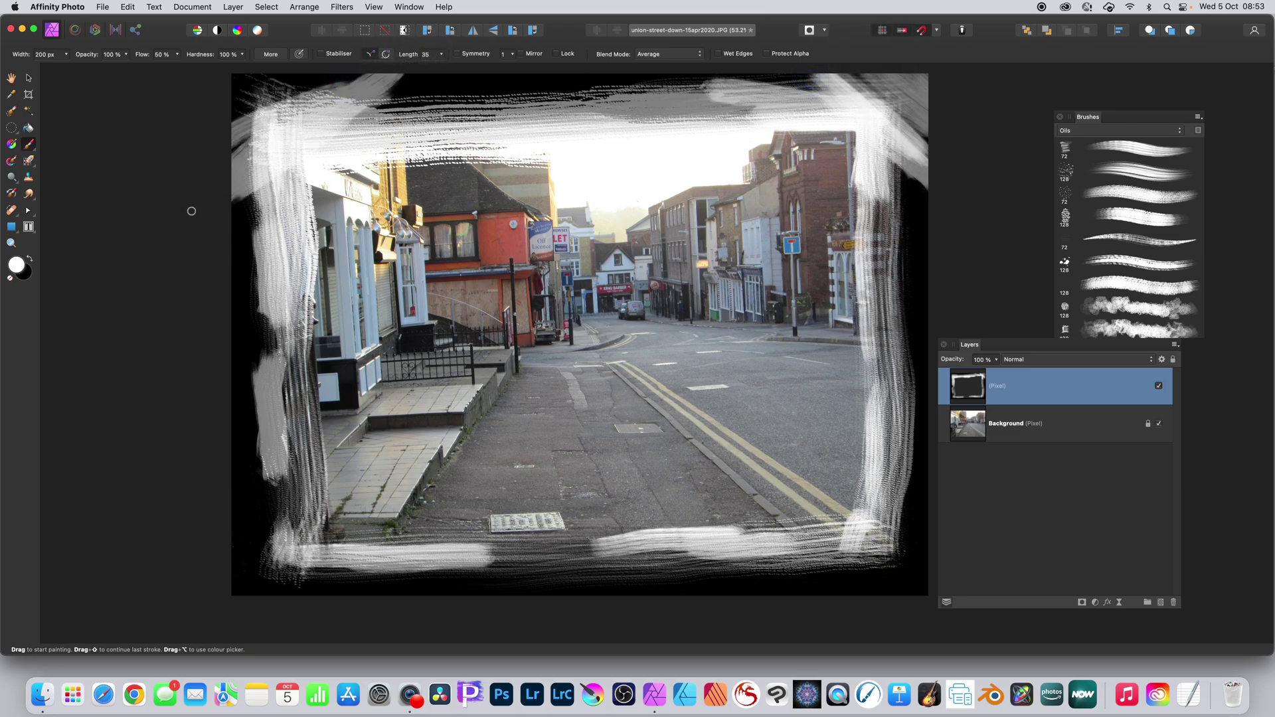
pyautogui.moveTo(235, 504)
pyautogui.mouseDown()
pyautogui.moveTo(260, 557)
pyautogui.moveTo(307, 587)
pyautogui.moveTo(320, 577)
pyautogui.moveTo(359, 614)
pyautogui.moveTo(216, 483)
pyautogui.moveTo(351, 608)
pyautogui.moveTo(239, 485)
pyautogui.moveTo(314, 570)
pyautogui.moveTo(256, 504)
pyautogui.moveTo(255, 531)
pyautogui.mouseUp()
pyautogui.moveTo(908, 456)
pyautogui.mouseDown()
pyautogui.moveTo(916, 500)
pyautogui.moveTo(844, 594)
pyautogui.moveTo(912, 452)
pyautogui.moveTo(832, 582)
pyautogui.mouseUp()
pyautogui.moveTo(907, 469)
pyautogui.mouseDown()
pyautogui.moveTo(853, 566)
pyautogui.moveTo(924, 524)
pyautogui.moveTo(862, 535)
pyautogui.moveTo(856, 551)
pyautogui.moveTo(898, 507)
pyautogui.moveTo(867, 534)
pyautogui.moveTo(871, 508)
pyautogui.mouseUp()
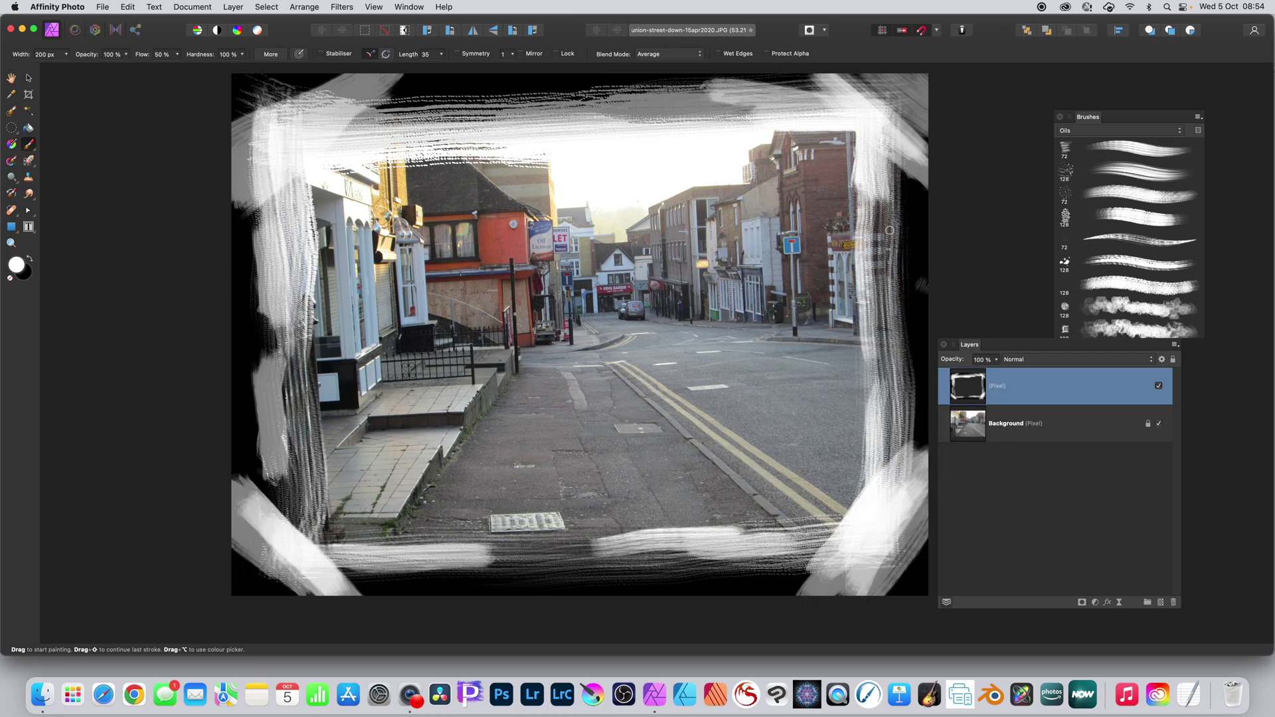
# - Start the Deform filter on the painted frame layer and place control points down the frame's left inner edge
pyautogui.click(341, 7)
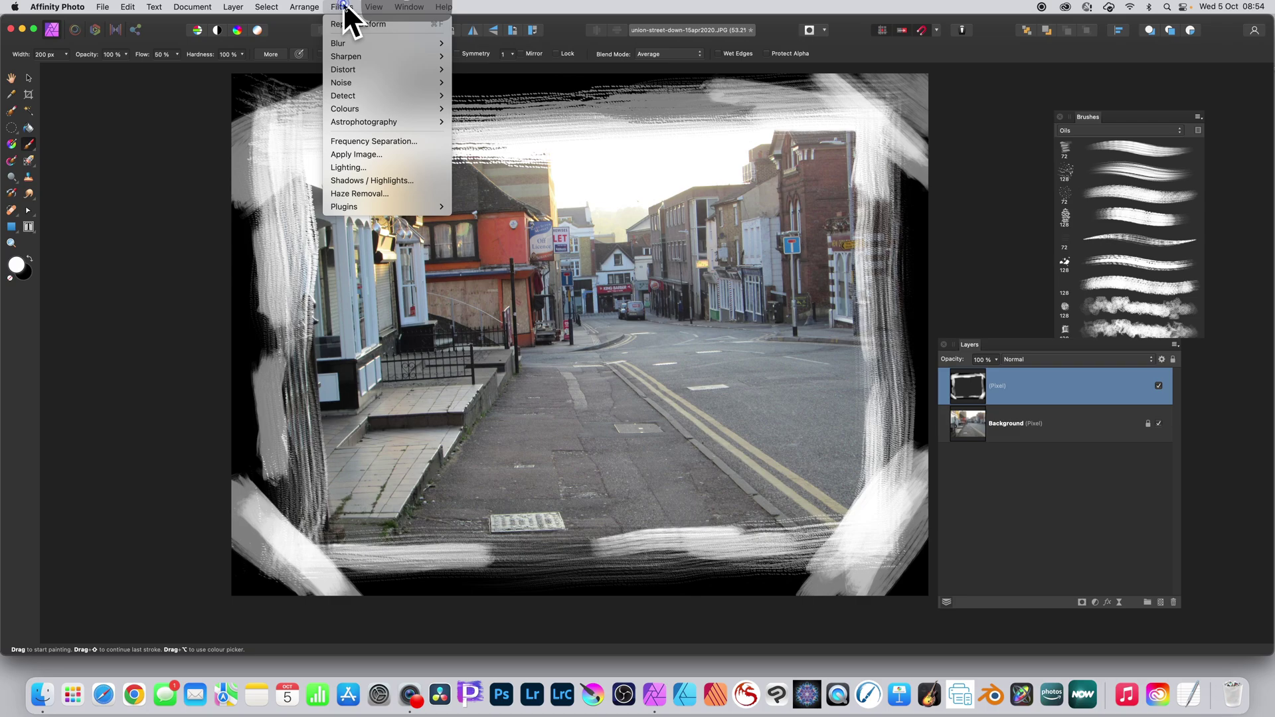
pyautogui.moveTo(350, 70)
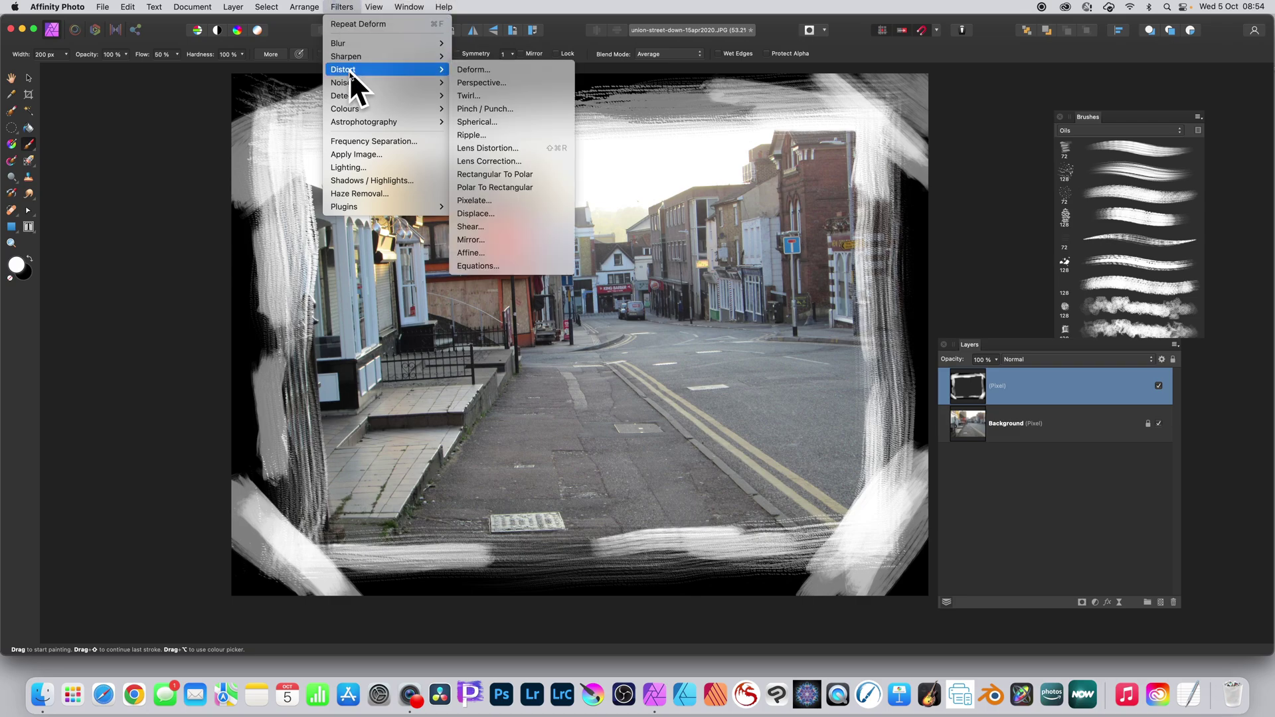
pyautogui.click(467, 71)
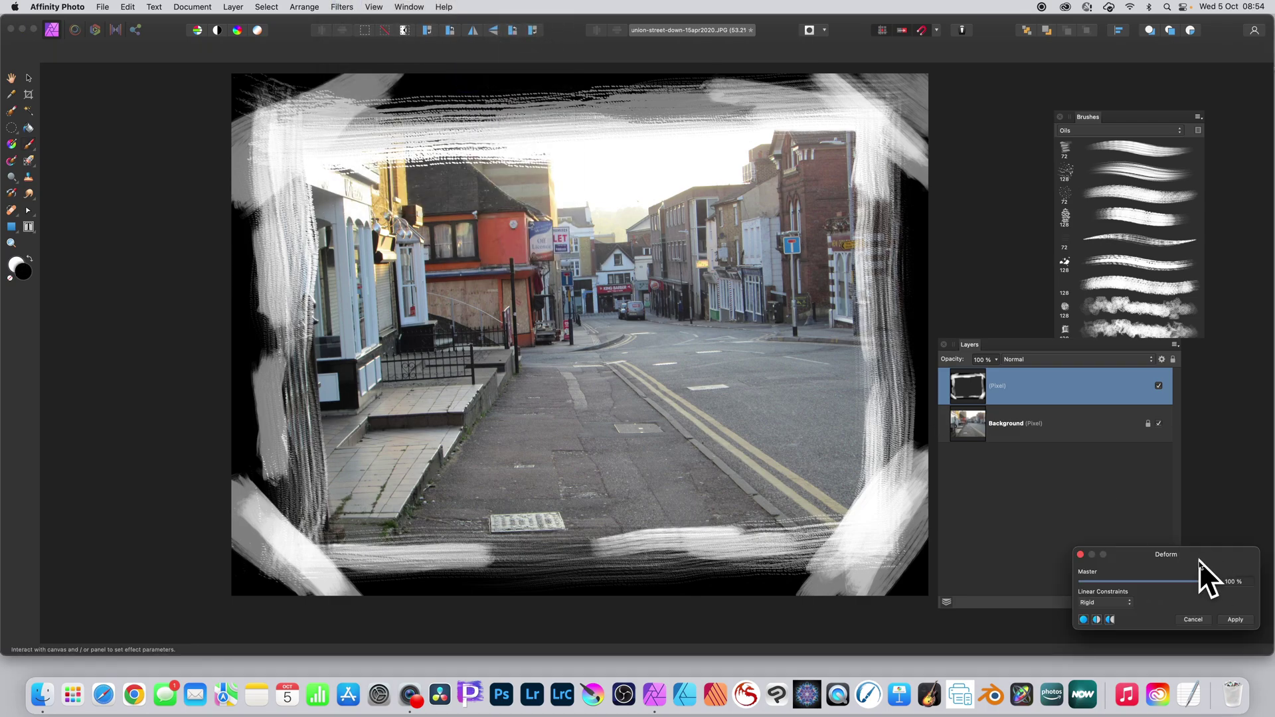
pyautogui.moveTo(1198, 560); pyautogui.dragTo(838, 332)
pyautogui.click(320, 170)
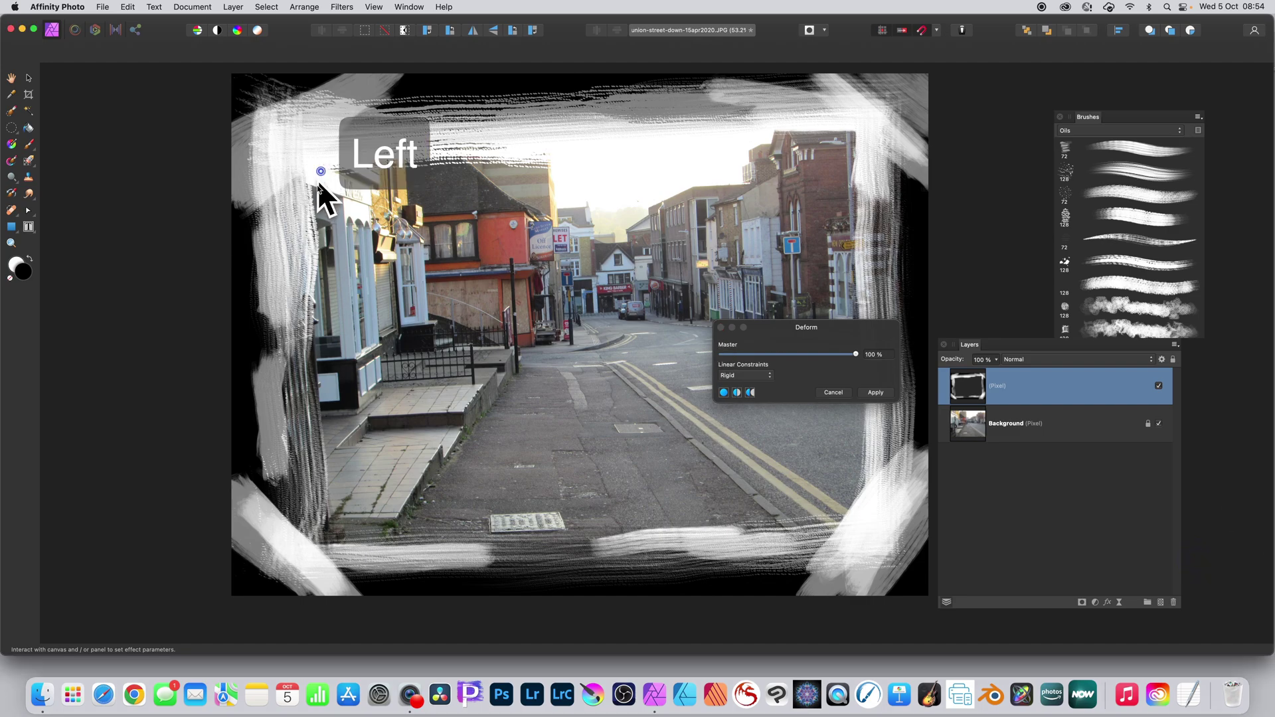
pyautogui.click(316, 293)
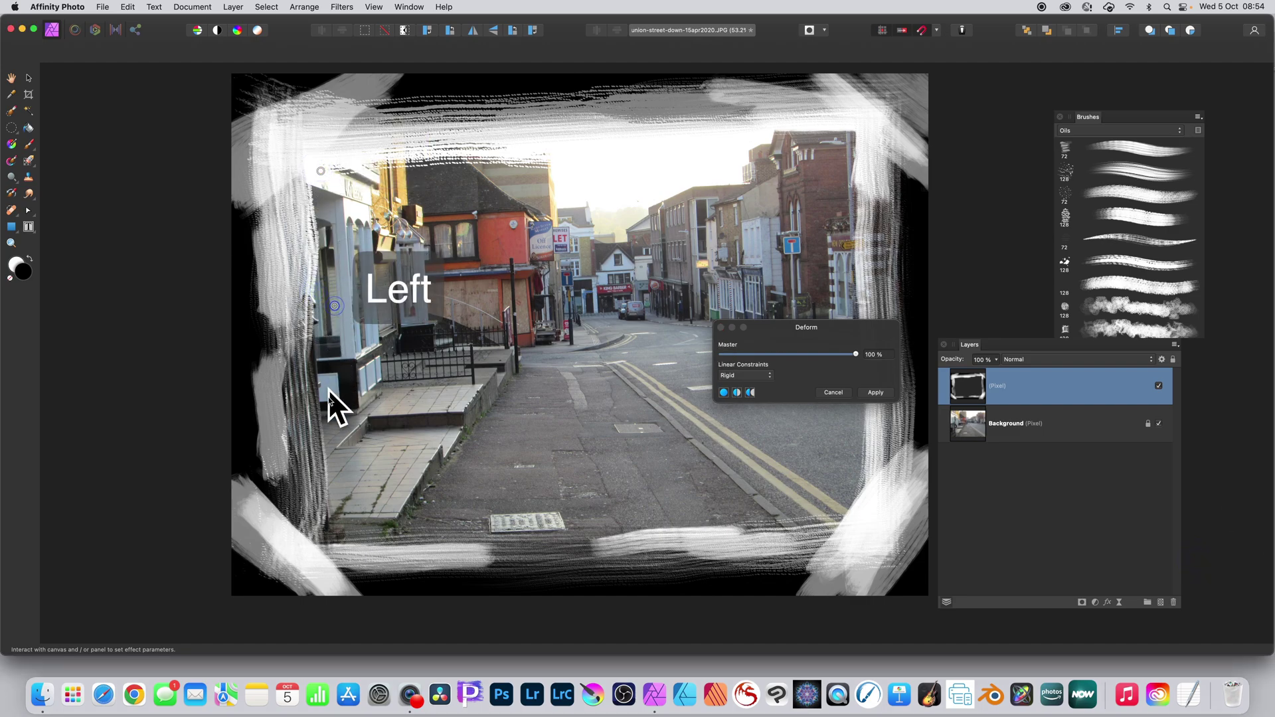
pyautogui.click(332, 433)
pyautogui.click(339, 521)
# - Place further Deform control points along the frame's lower, right and upper inner edges
pyautogui.click(461, 526)
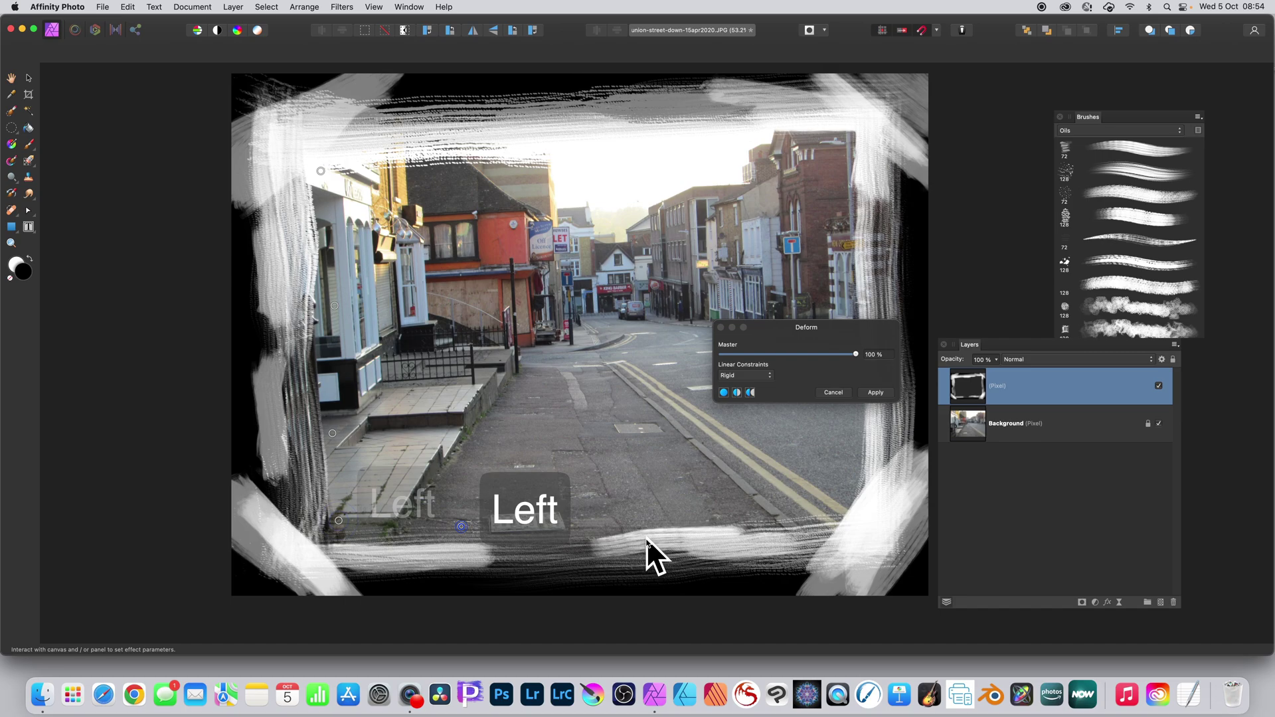
pyautogui.click(709, 513)
pyautogui.click(830, 257)
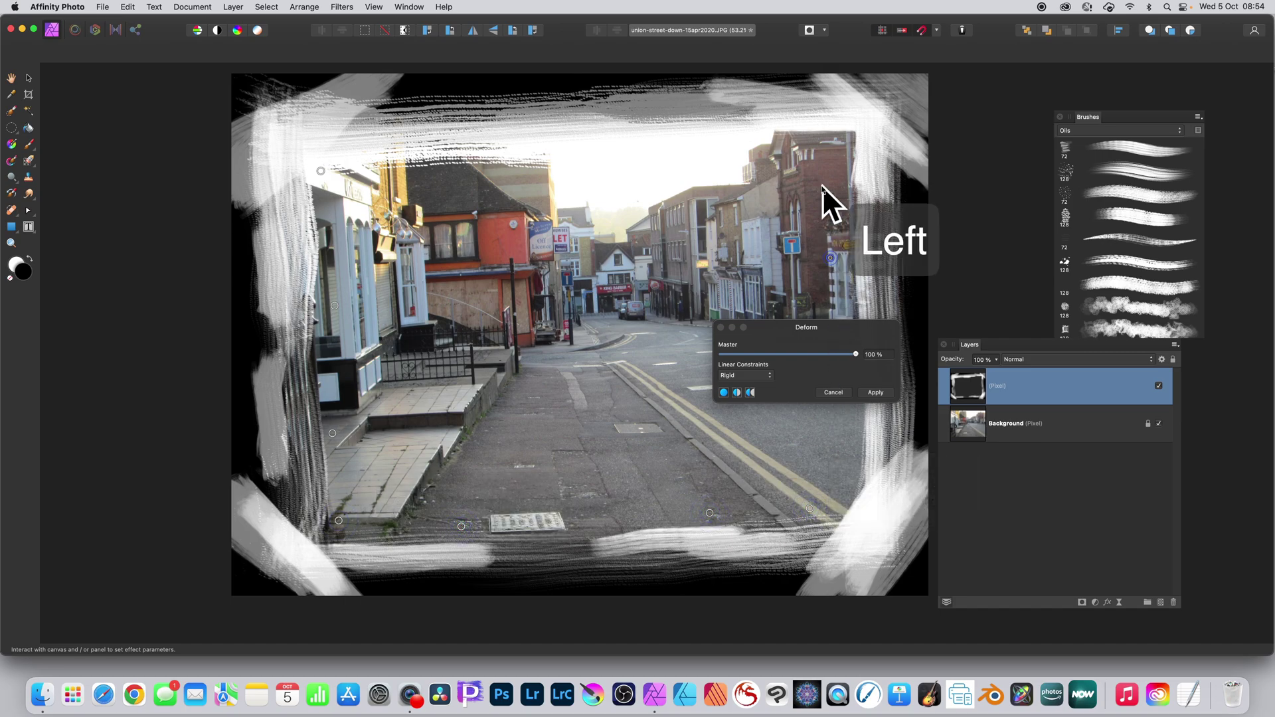
pyautogui.click(818, 159)
pyautogui.click(611, 151)
pyautogui.click(466, 171)
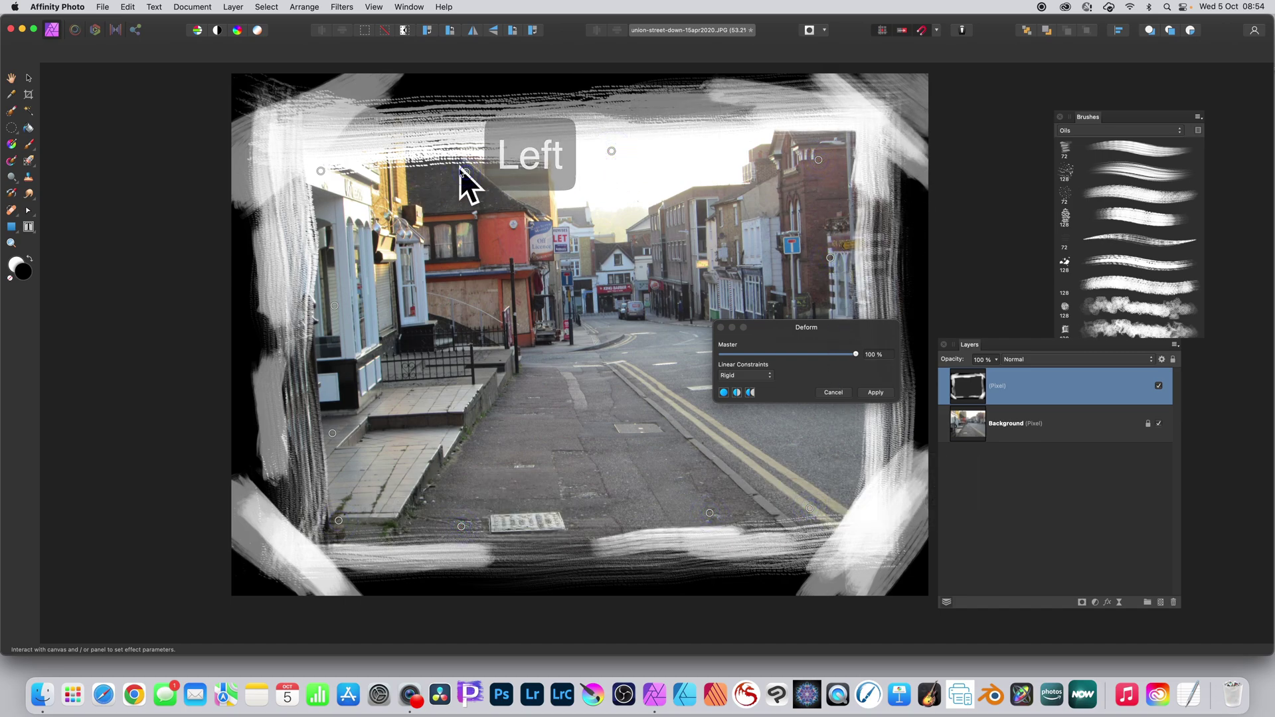
# - Pull the frame's inner edge outward with Deform control points near the upper-left corner and down the left side
pyautogui.moveTo(468, 172); pyautogui.dragTo(431, 140)
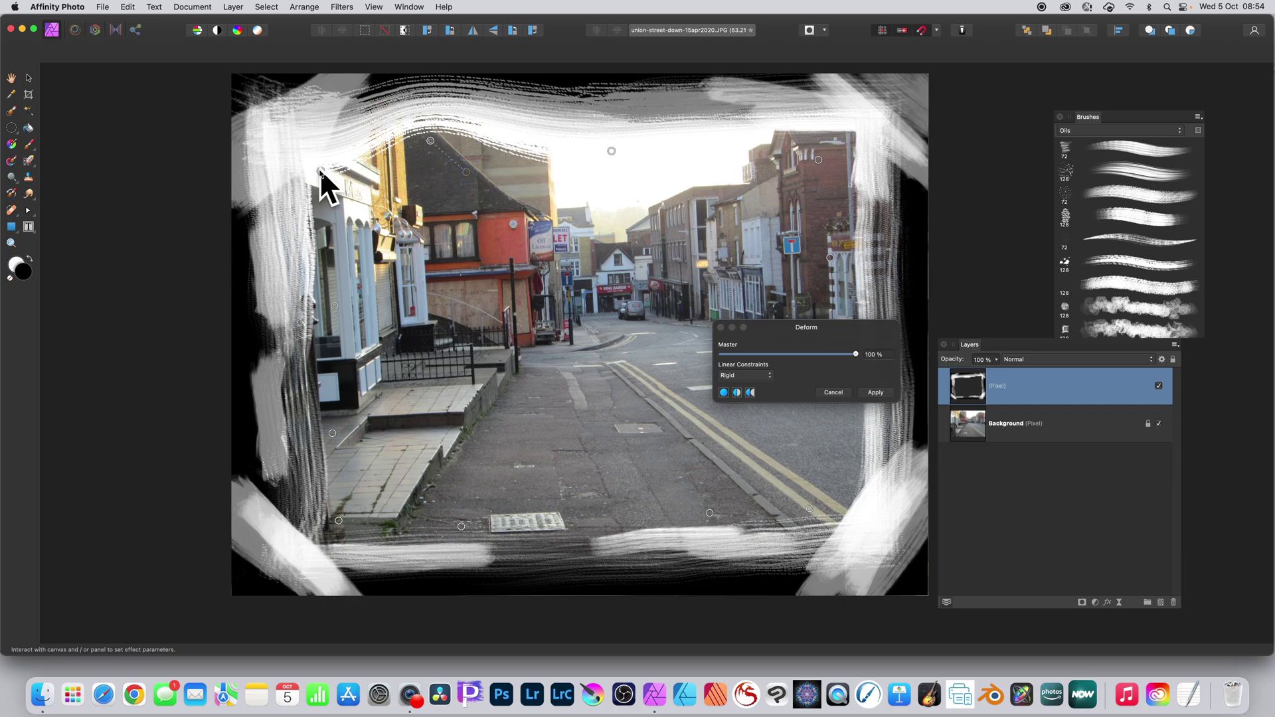
pyautogui.moveTo(321, 170); pyautogui.dragTo(308, 152)
pyautogui.click(295, 210)
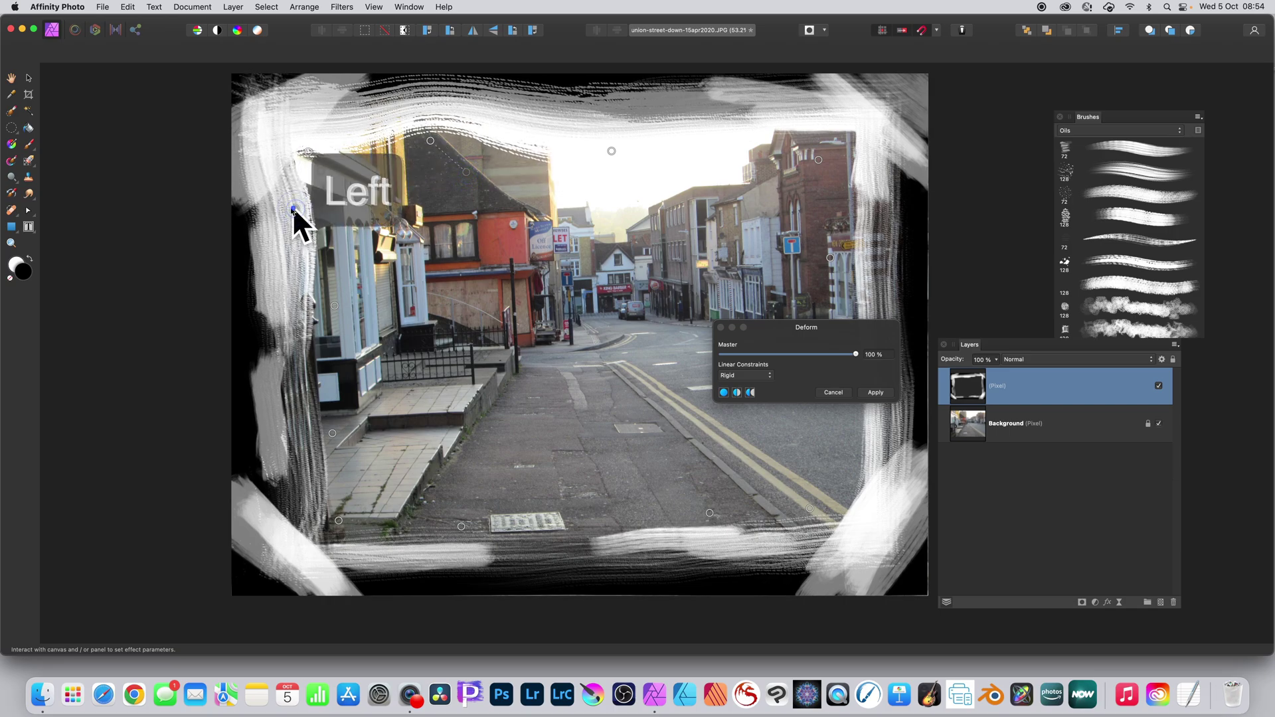
pyautogui.moveTo(294, 210); pyautogui.dragTo(269, 204)
pyautogui.click(331, 350)
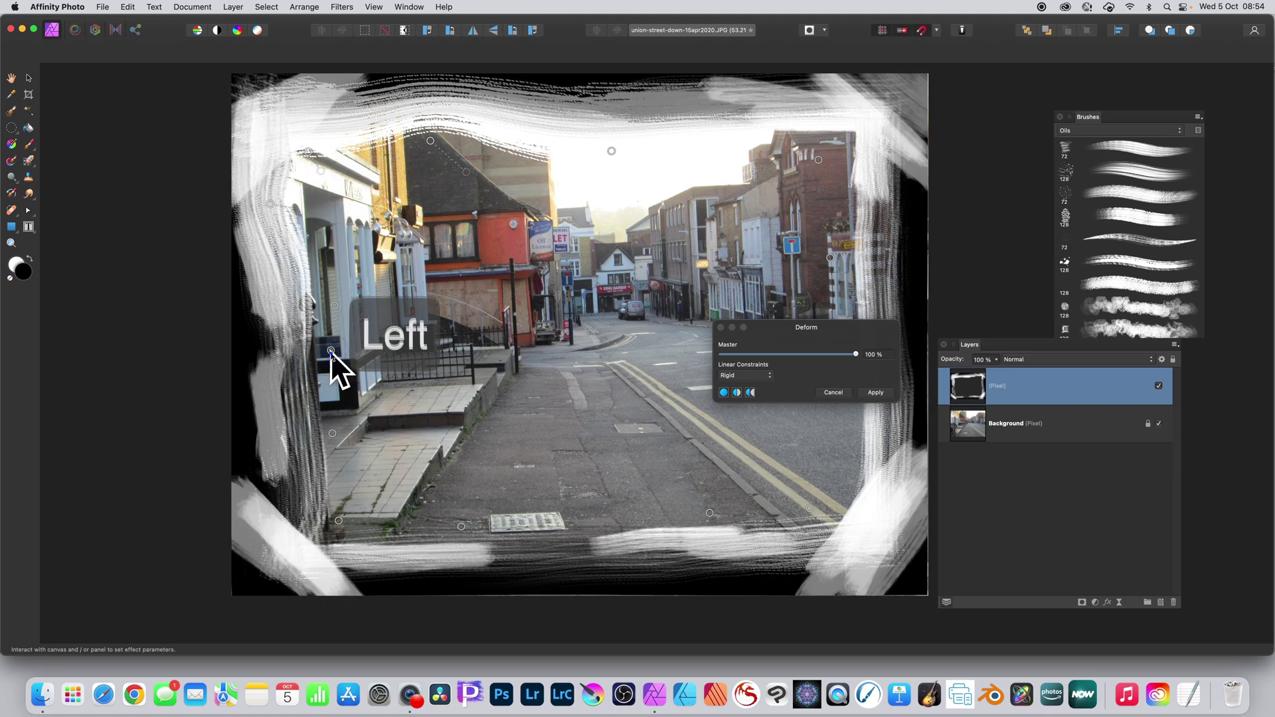
pyautogui.moveTo(331, 351); pyautogui.dragTo(302, 349)
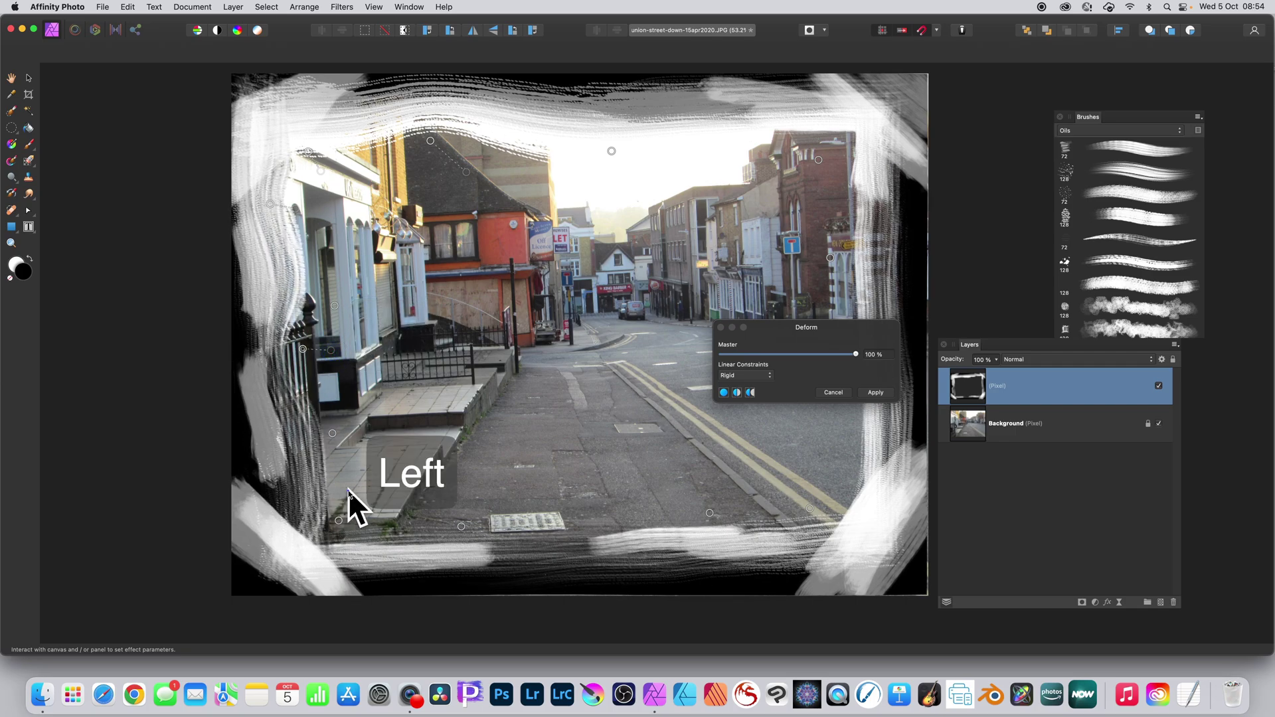
pyautogui.moveTo(347, 491); pyautogui.dragTo(315, 490)
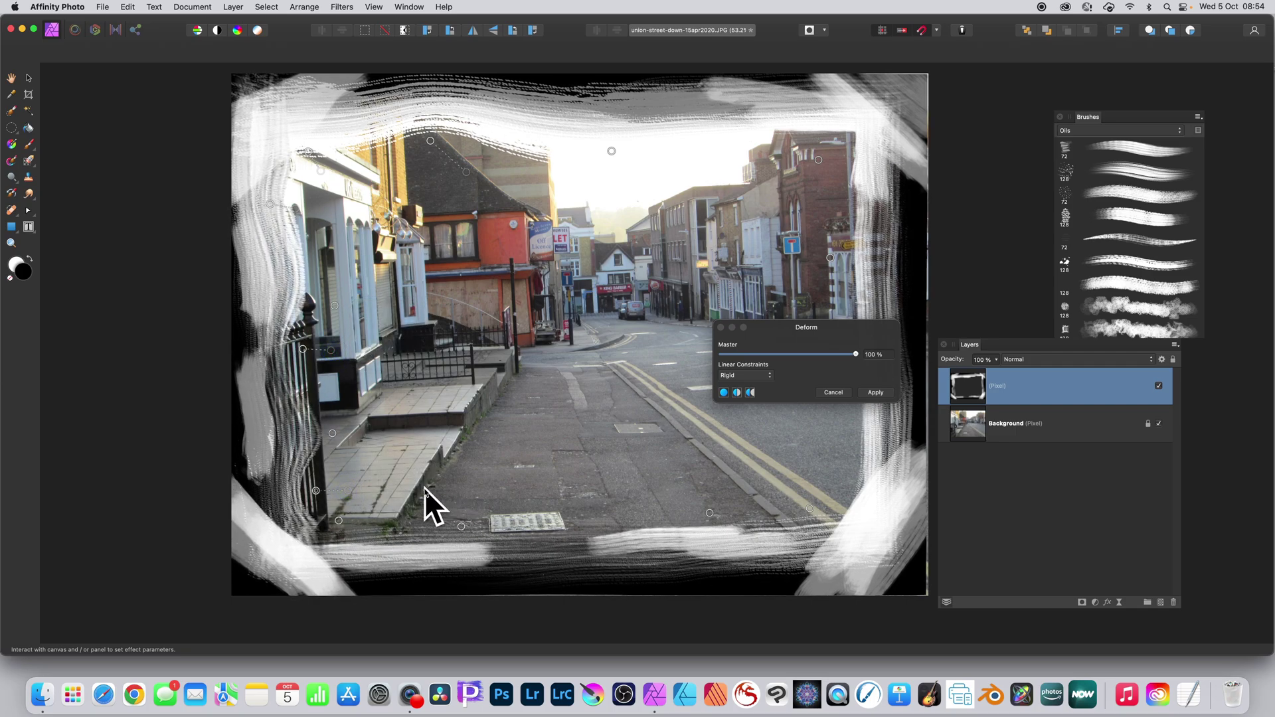
# - Distort the frame's lower edge by moving Deform control points downward and to the right
pyautogui.click(425, 487)
pyautogui.moveTo(424, 488); pyautogui.dragTo(476, 536)
pyautogui.click(460, 526)
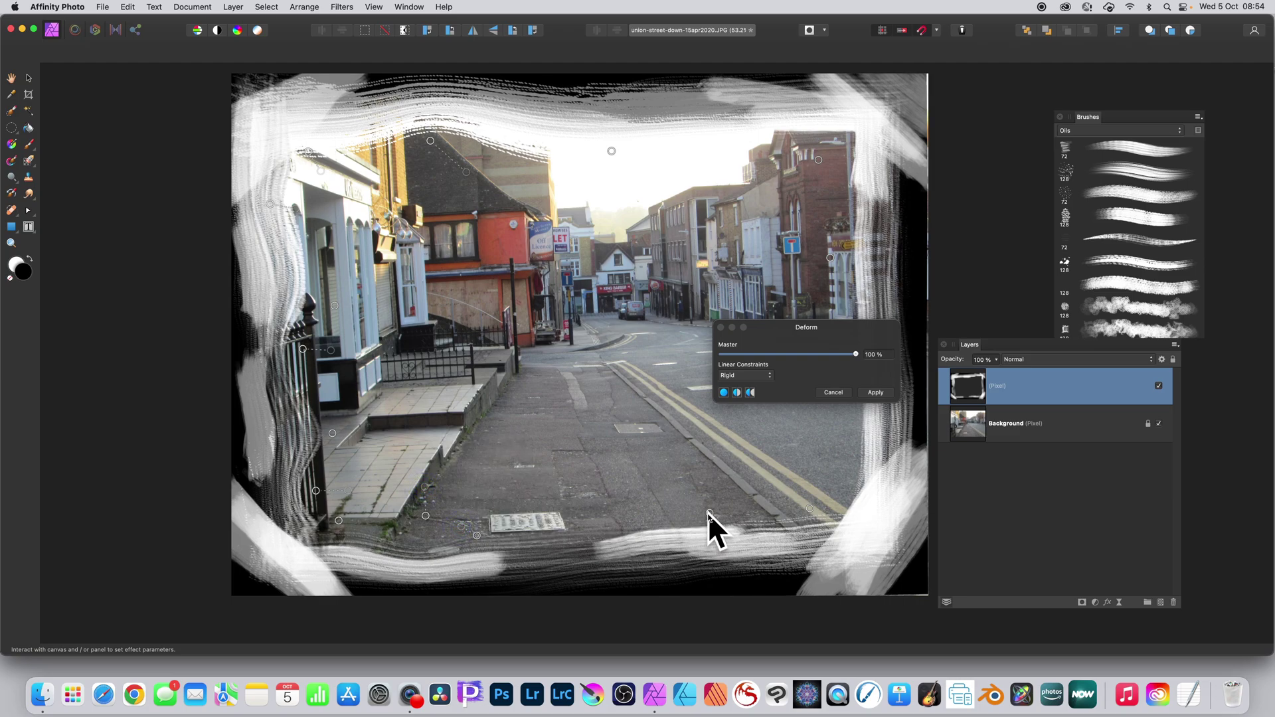
pyautogui.moveTo(708, 512); pyautogui.dragTo(744, 531)
# - Push the frame's right inner edge outward at three Deform control points and apply the filter
pyautogui.click(860, 451)
pyautogui.moveTo(860, 452); pyautogui.dragTo(889, 454)
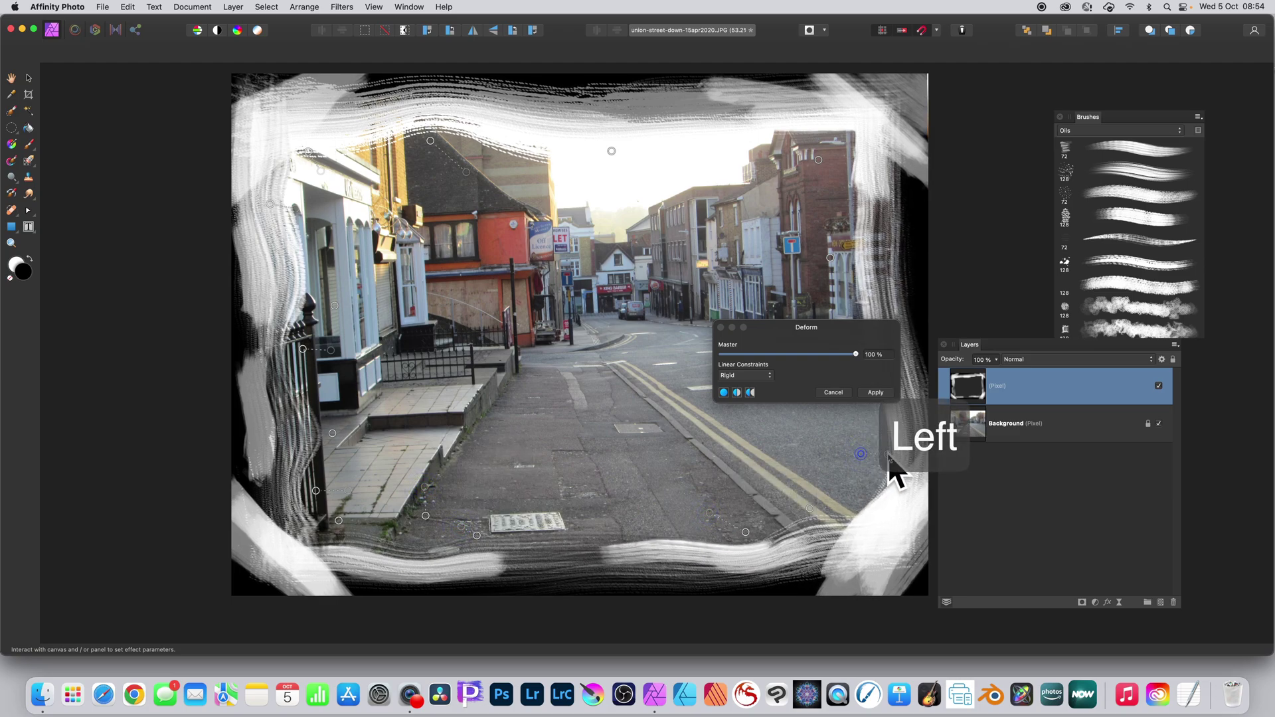
pyautogui.click(822, 286)
pyautogui.moveTo(822, 287); pyautogui.dragTo(864, 287)
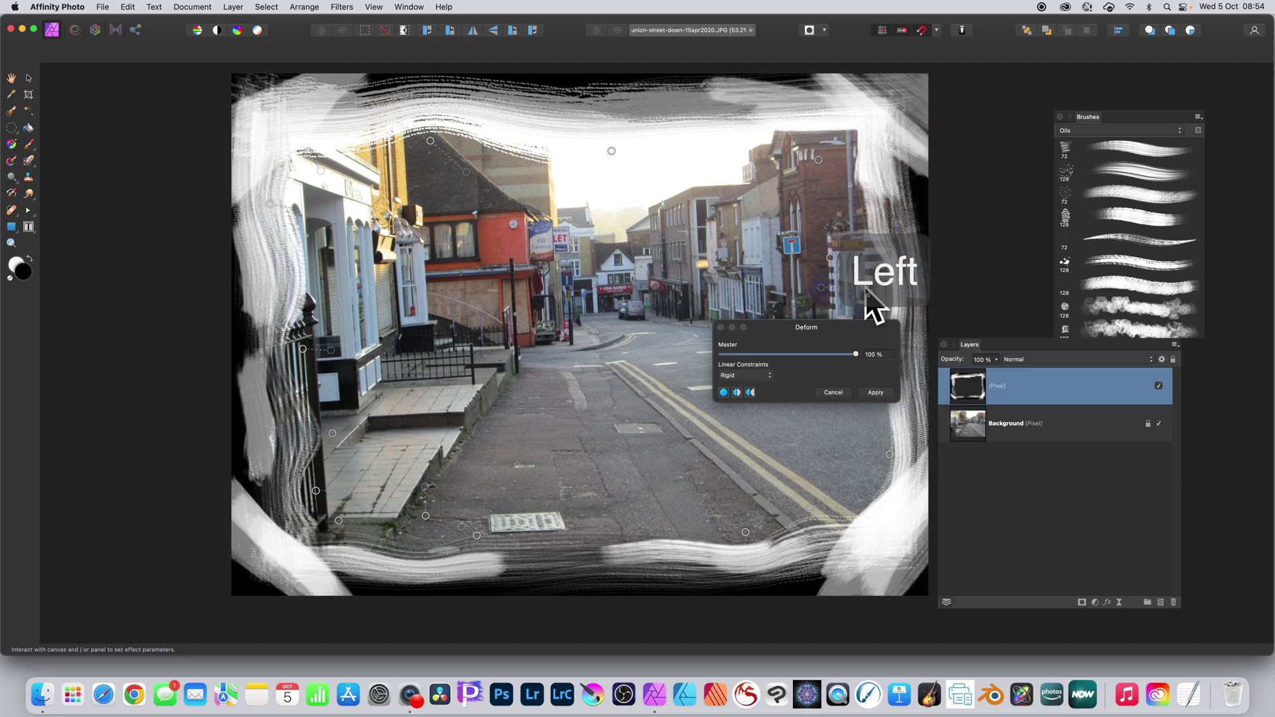
pyautogui.click(810, 213)
pyautogui.moveTo(810, 212); pyautogui.dragTo(836, 192)
pyautogui.click(883, 393)
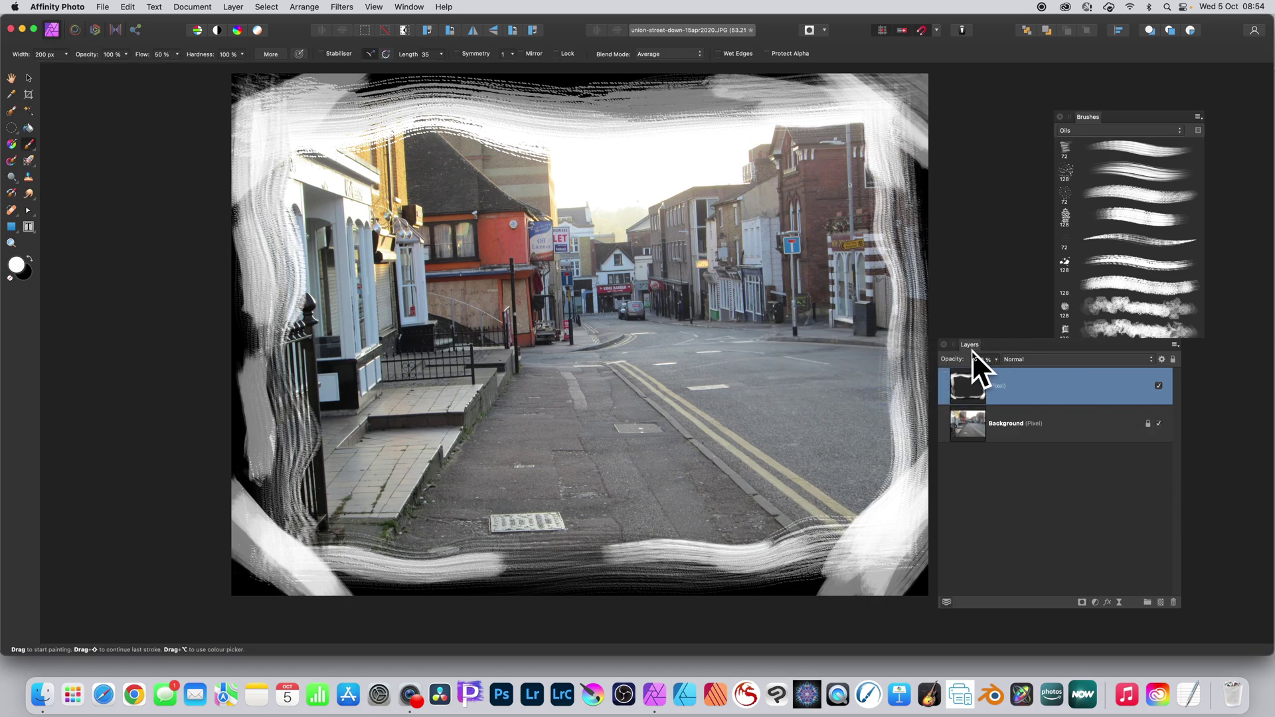
# - Add a new pixel layer and paint white Oils strokes around the photo's outermost edges on all four sides
pyautogui.click(231, 6)
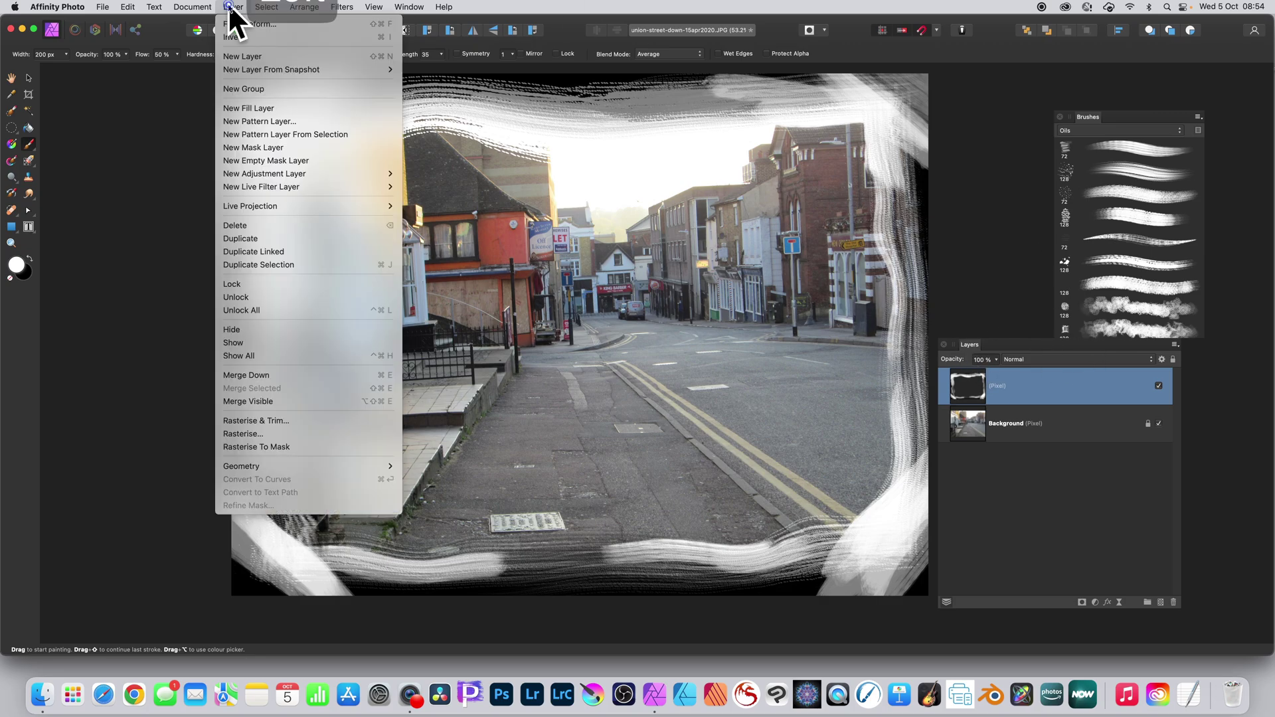
pyautogui.click(242, 54)
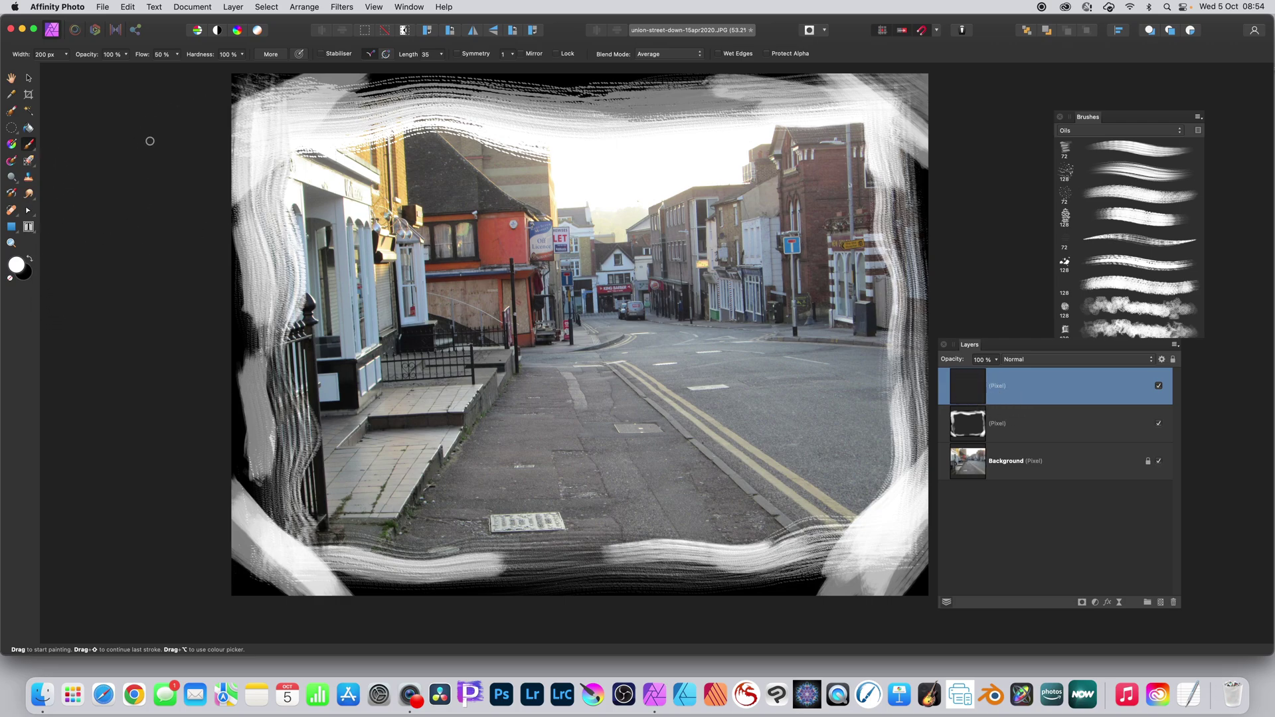
pyautogui.moveTo(234, 99)
pyautogui.mouseDown()
pyautogui.moveTo(210, 85)
pyautogui.moveTo(823, 83)
pyautogui.mouseUp()
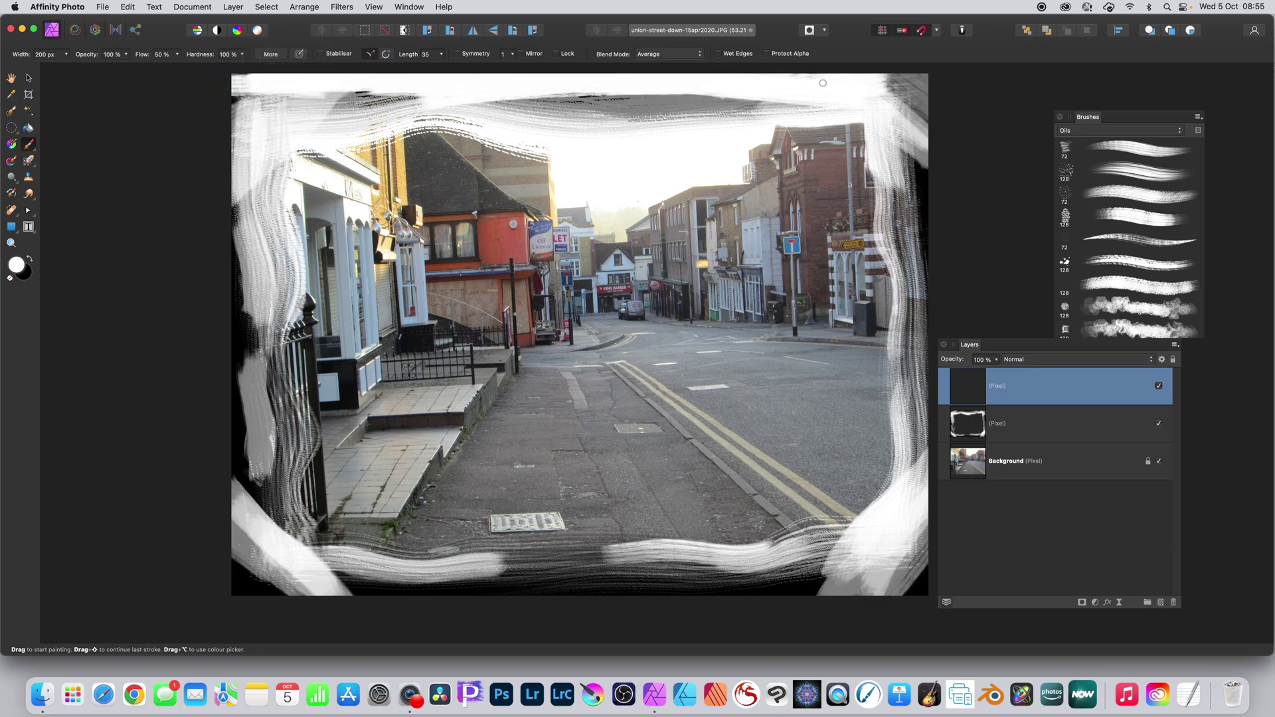
pyautogui.moveTo(932, 306); pyautogui.dragTo(921, 469)
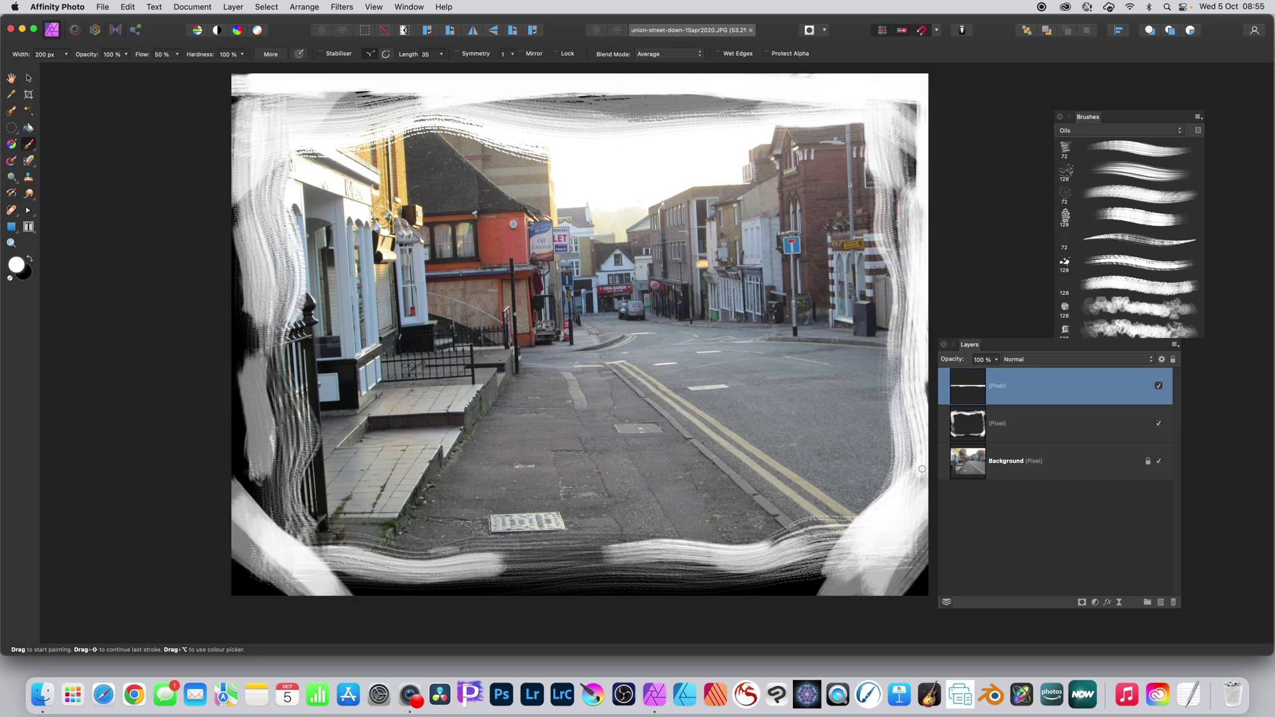
pyautogui.moveTo(909, 602); pyautogui.dragTo(912, 586)
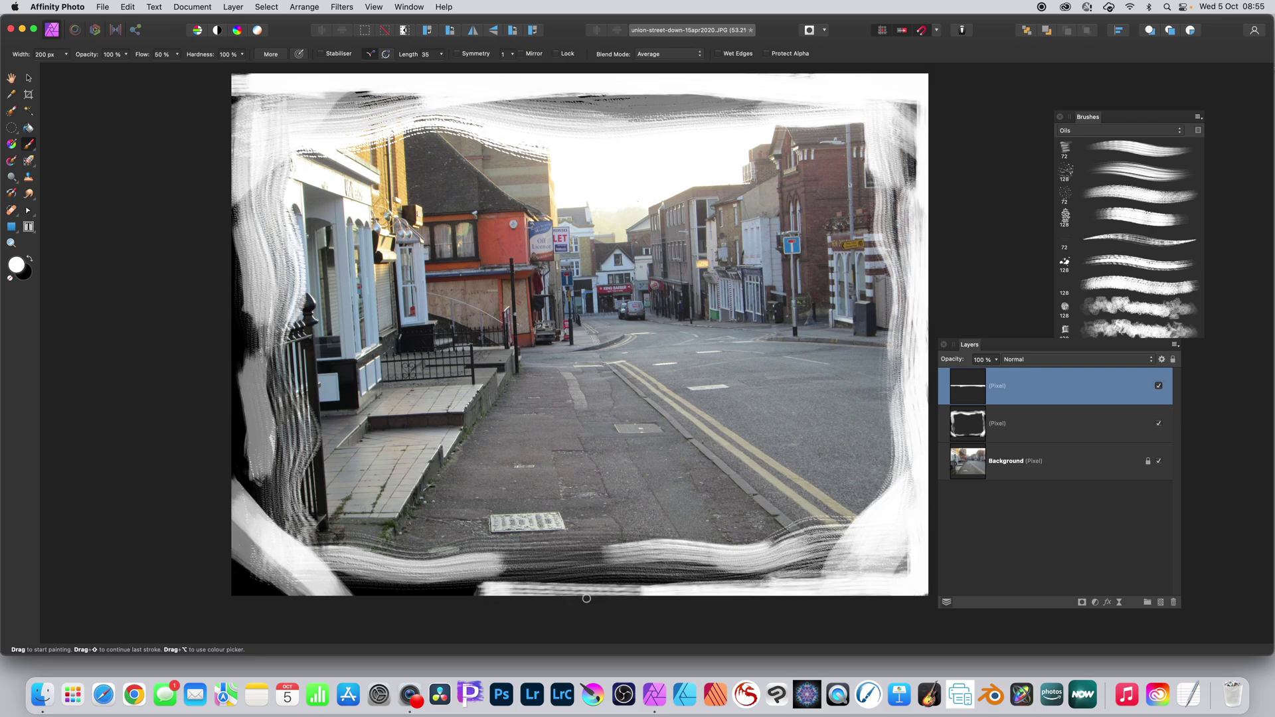
pyautogui.moveTo(587, 599)
pyautogui.mouseDown()
pyautogui.moveTo(317, 596)
pyautogui.moveTo(239, 610)
pyautogui.mouseUp()
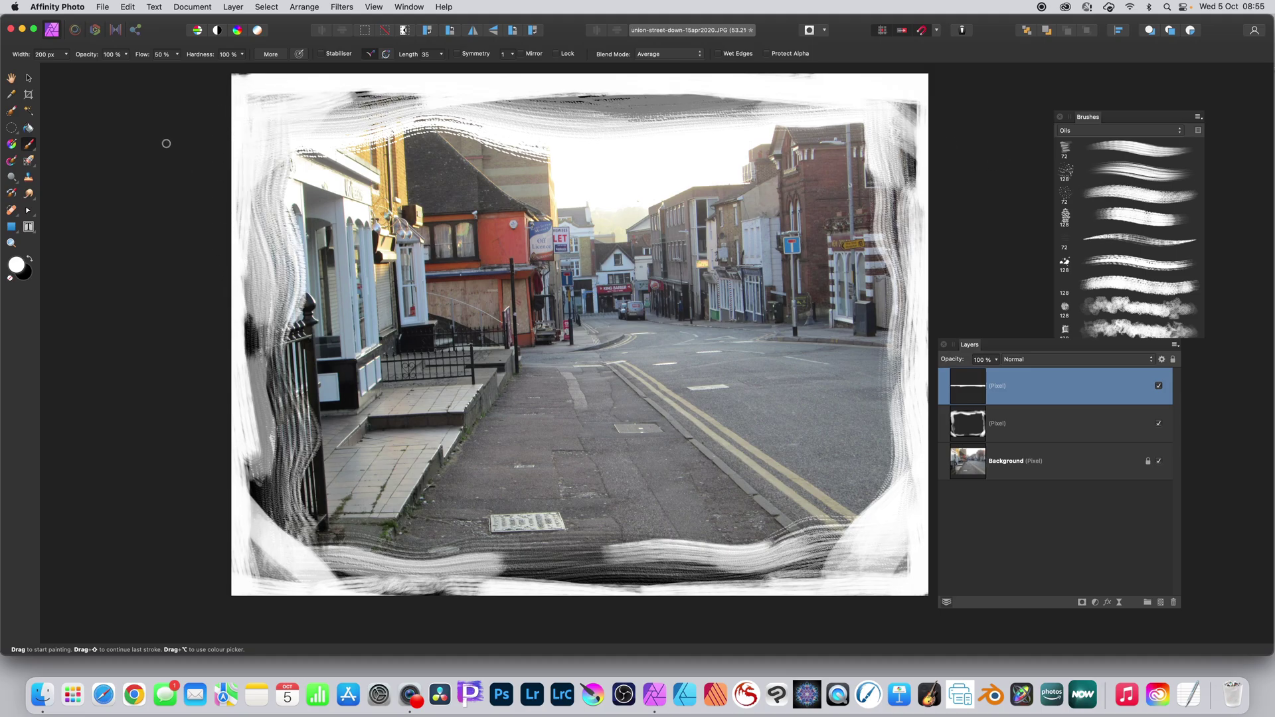
# - Switch the brush colour to black and paint strokes around all four sides just inside the white border
pyautogui.click(31, 259)
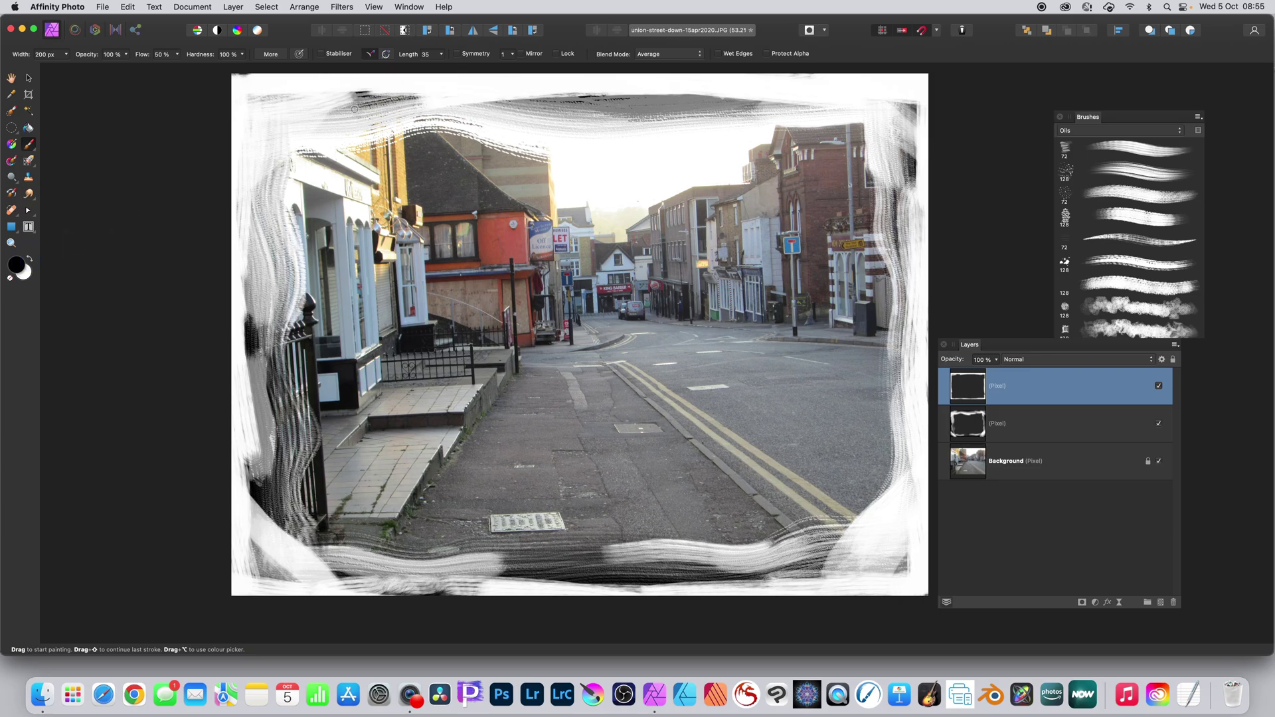
pyautogui.moveTo(296, 99)
pyautogui.mouseDown()
pyautogui.moveTo(351, 99)
pyautogui.moveTo(309, 101)
pyautogui.mouseUp()
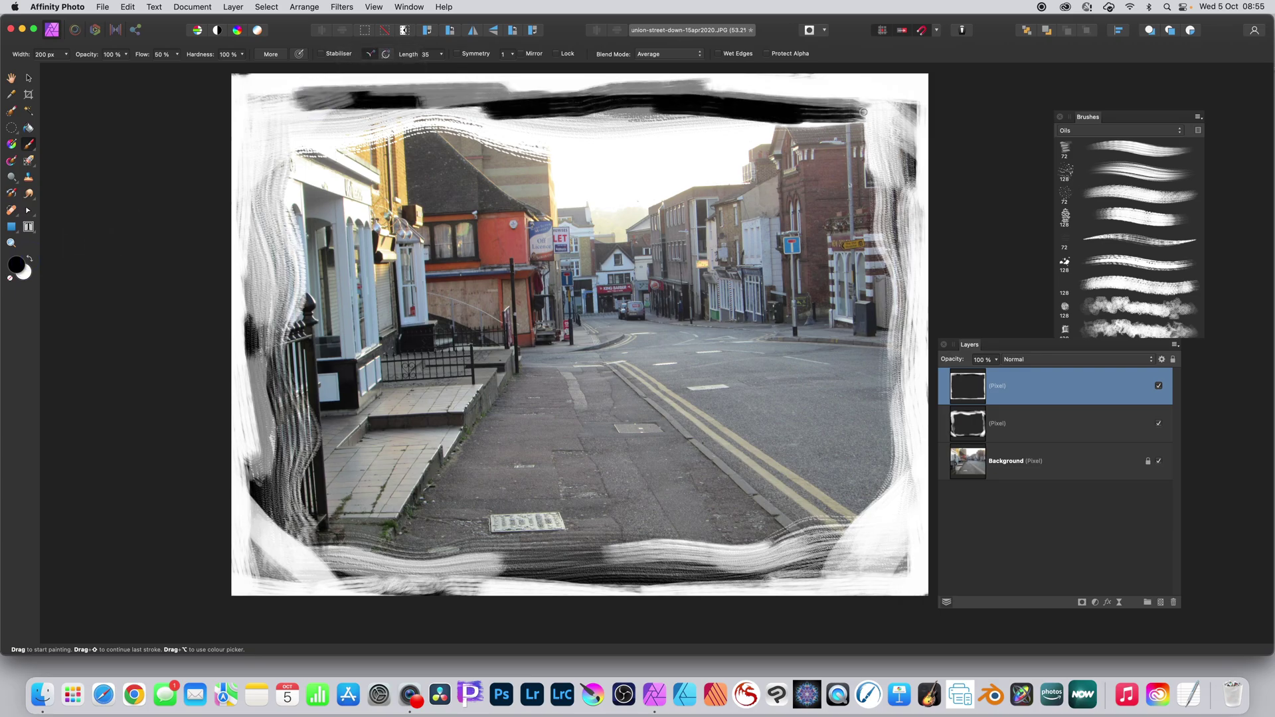
pyautogui.moveTo(863, 112)
pyautogui.mouseDown()
pyautogui.moveTo(898, 106)
pyautogui.moveTo(913, 228)
pyautogui.moveTo(909, 123)
pyautogui.moveTo(907, 255)
pyautogui.moveTo(897, 161)
pyautogui.moveTo(897, 321)
pyautogui.mouseUp()
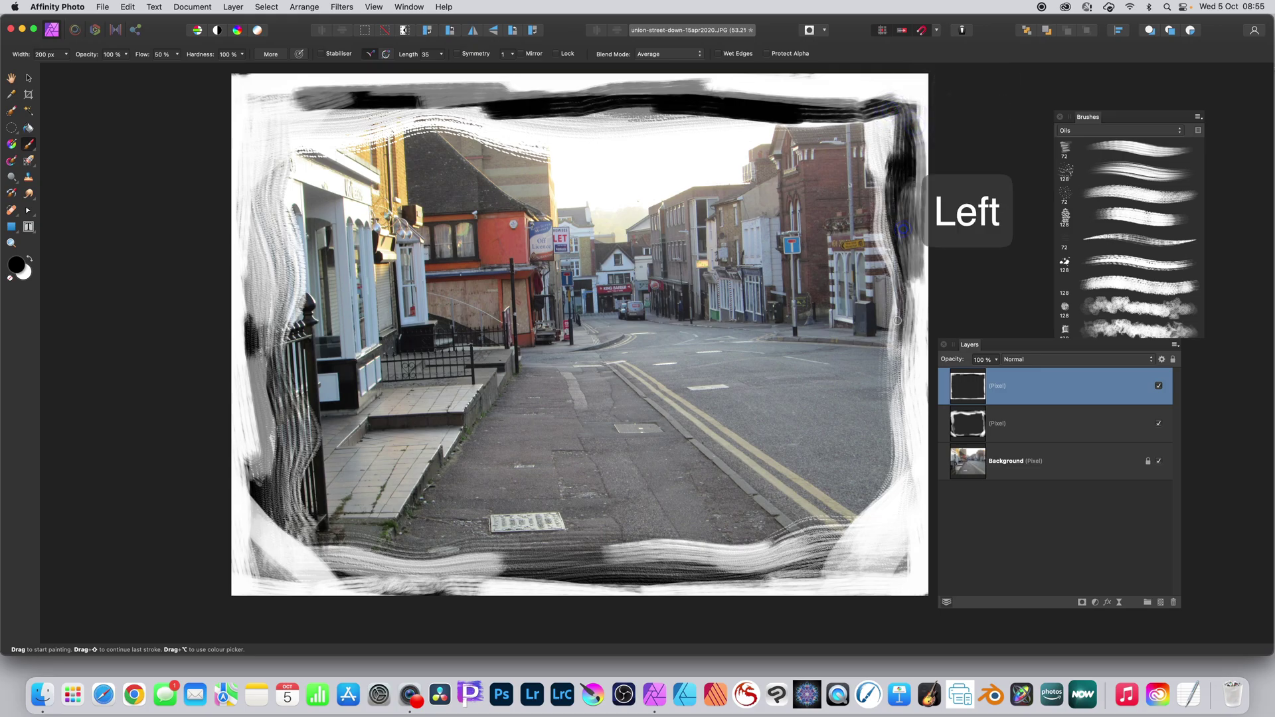
pyautogui.moveTo(897, 372); pyautogui.dragTo(898, 509)
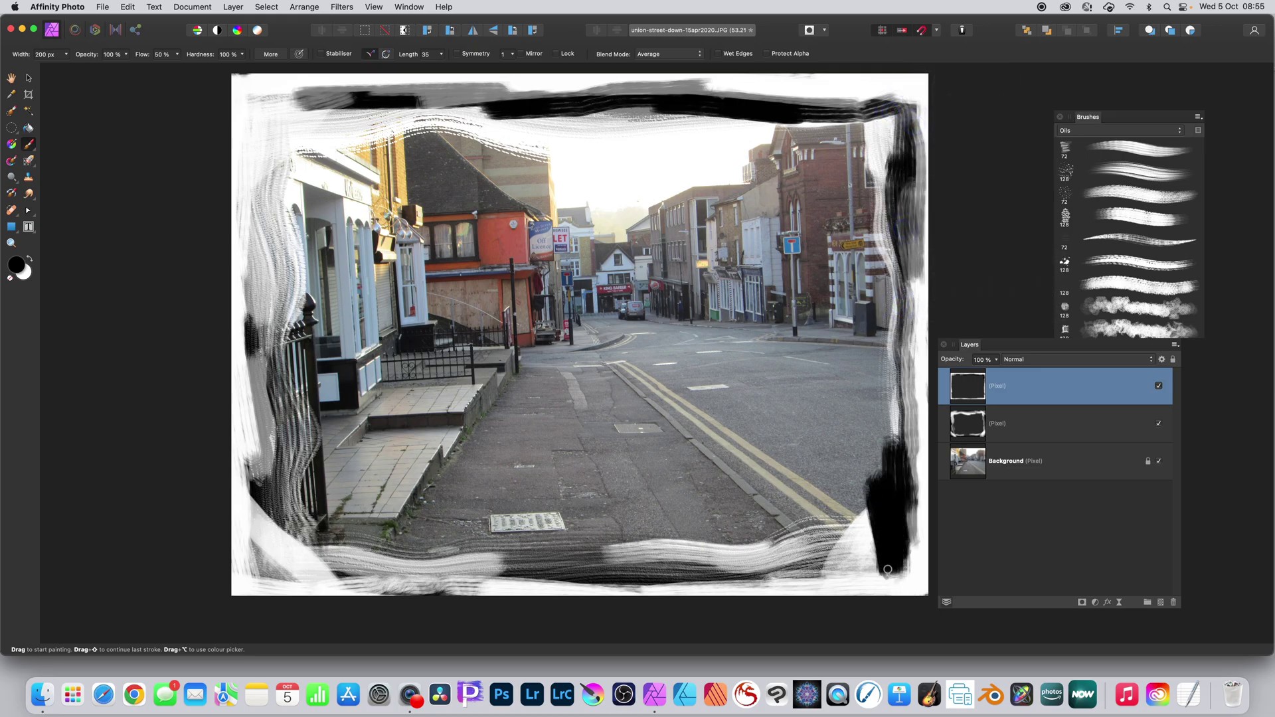
pyautogui.moveTo(672, 573); pyautogui.dragTo(432, 581)
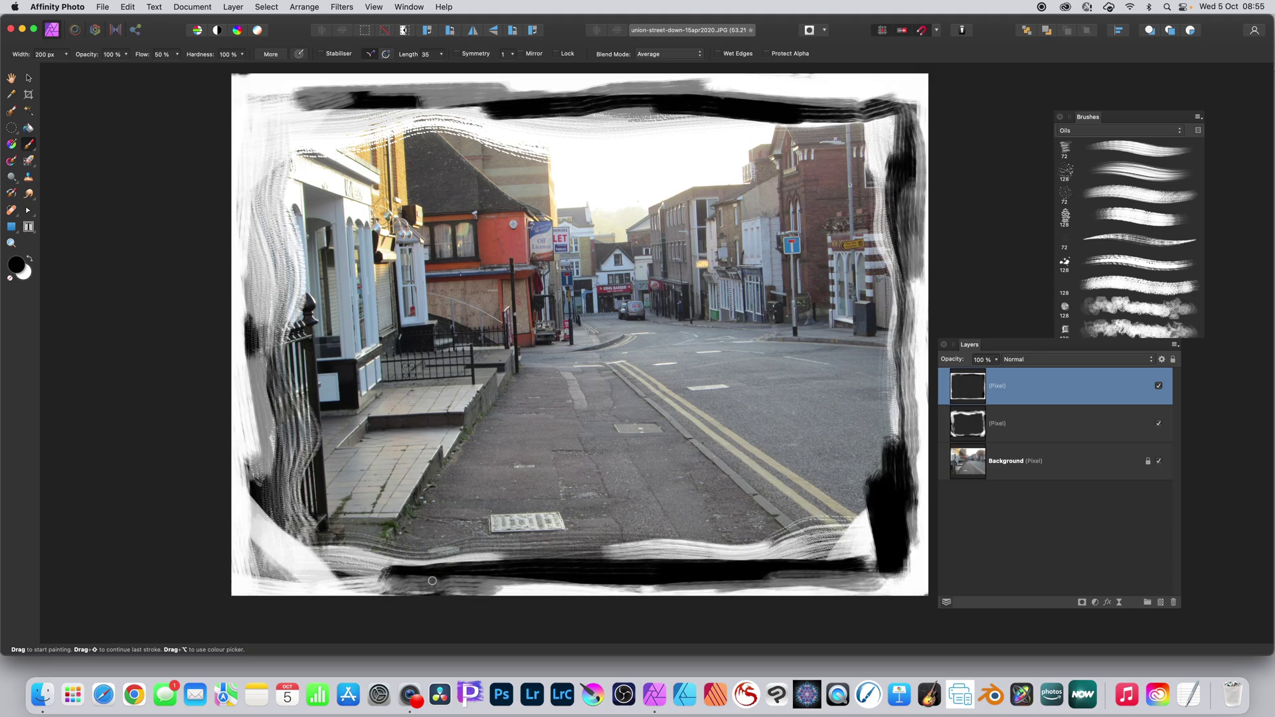
pyautogui.moveTo(265, 412); pyautogui.dragTo(272, 214)
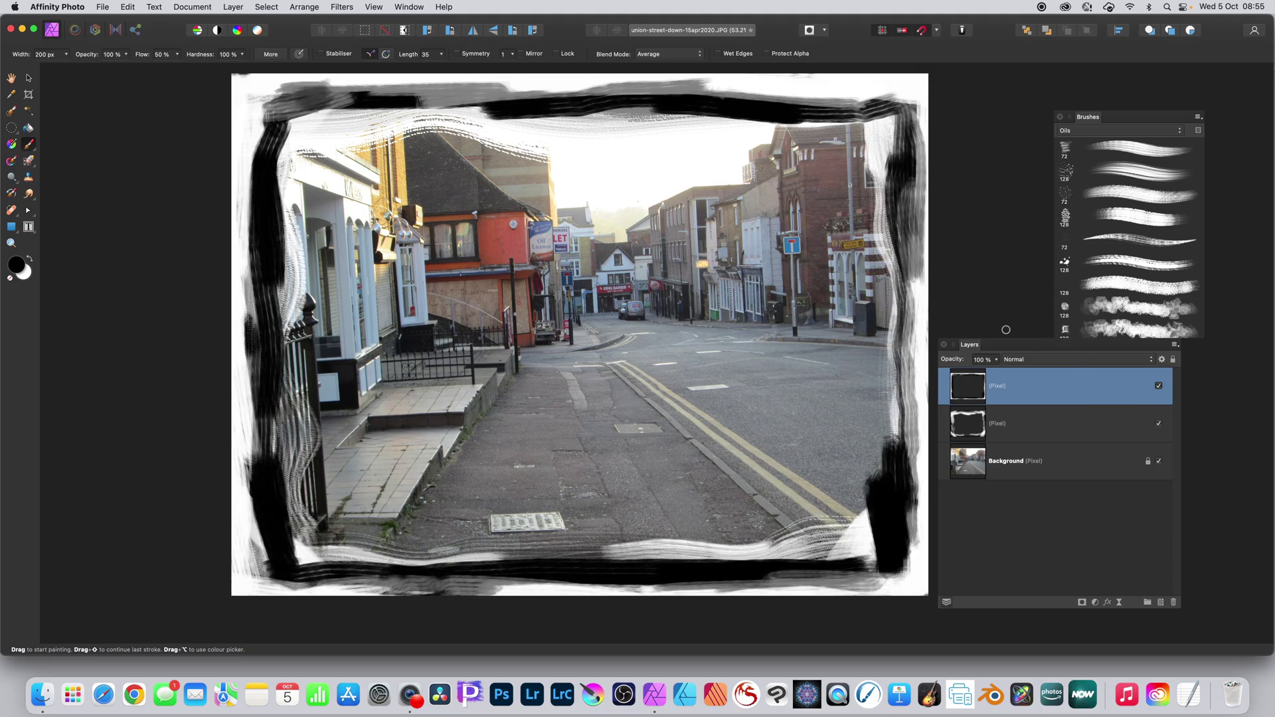
# - Enable the 3D layer effect on the top painted layer
pyautogui.moveTo(1004, 346); pyautogui.dragTo(965, 234)
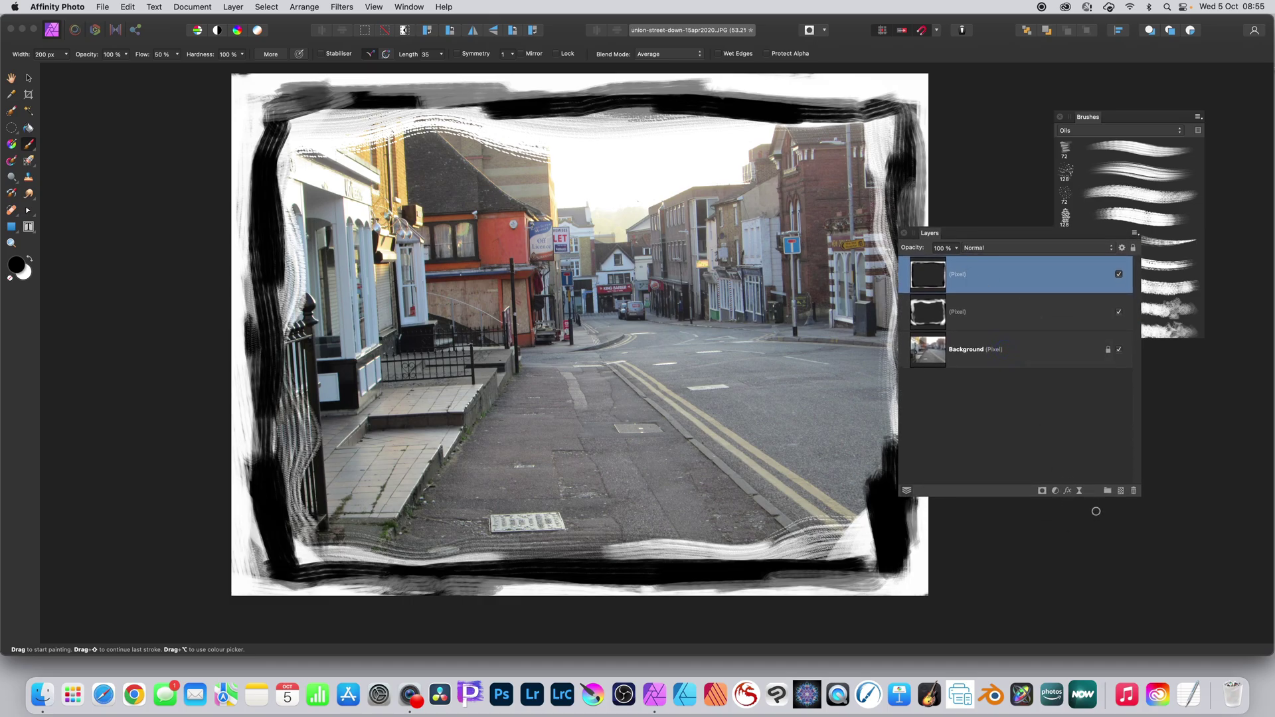
pyautogui.click(1068, 492)
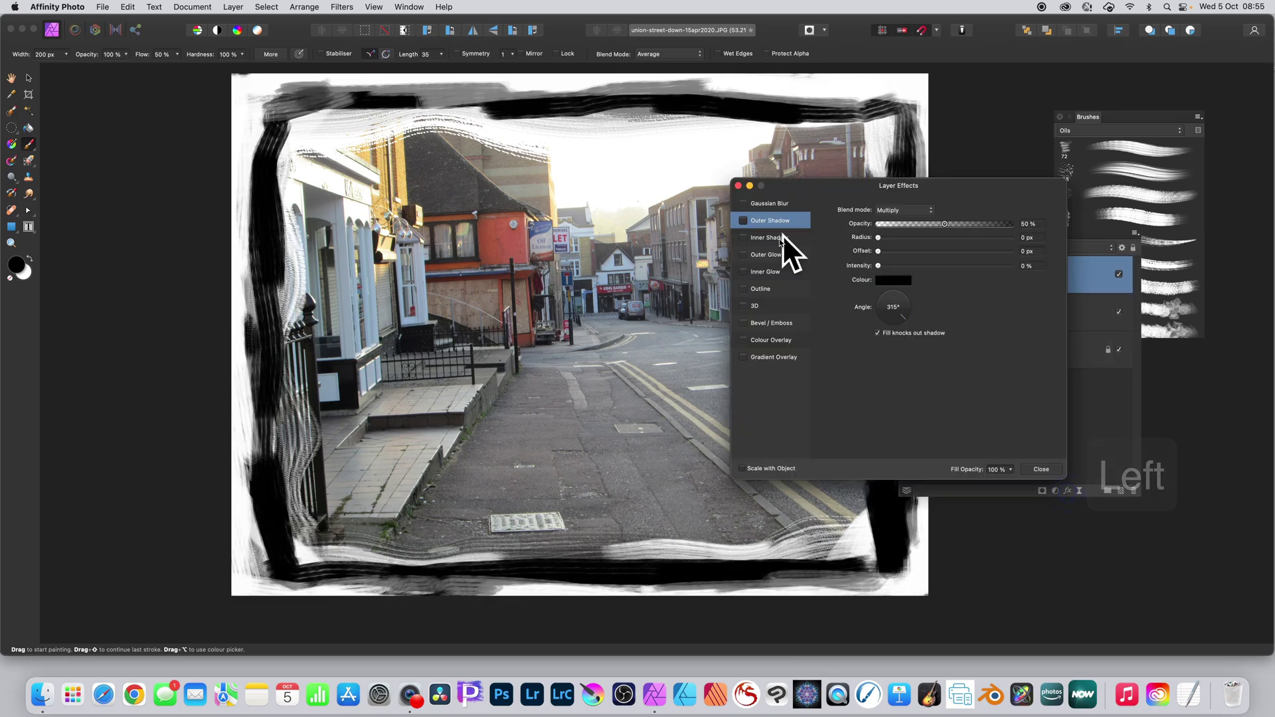
pyautogui.click(743, 307)
pyautogui.click(757, 306)
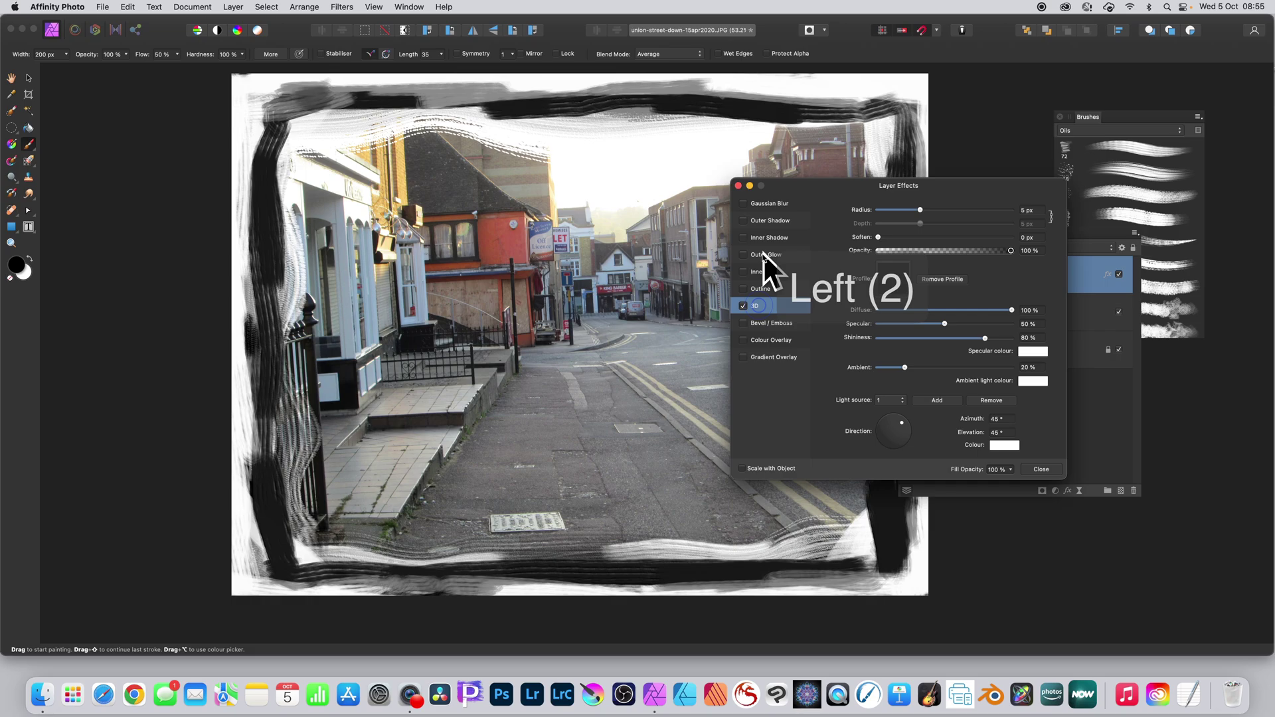
# - Add an Outer Shadow effect with an 11 px radius, 18.7 px offset and 81% intensity
pyautogui.click(743, 221)
pyautogui.click(790, 221)
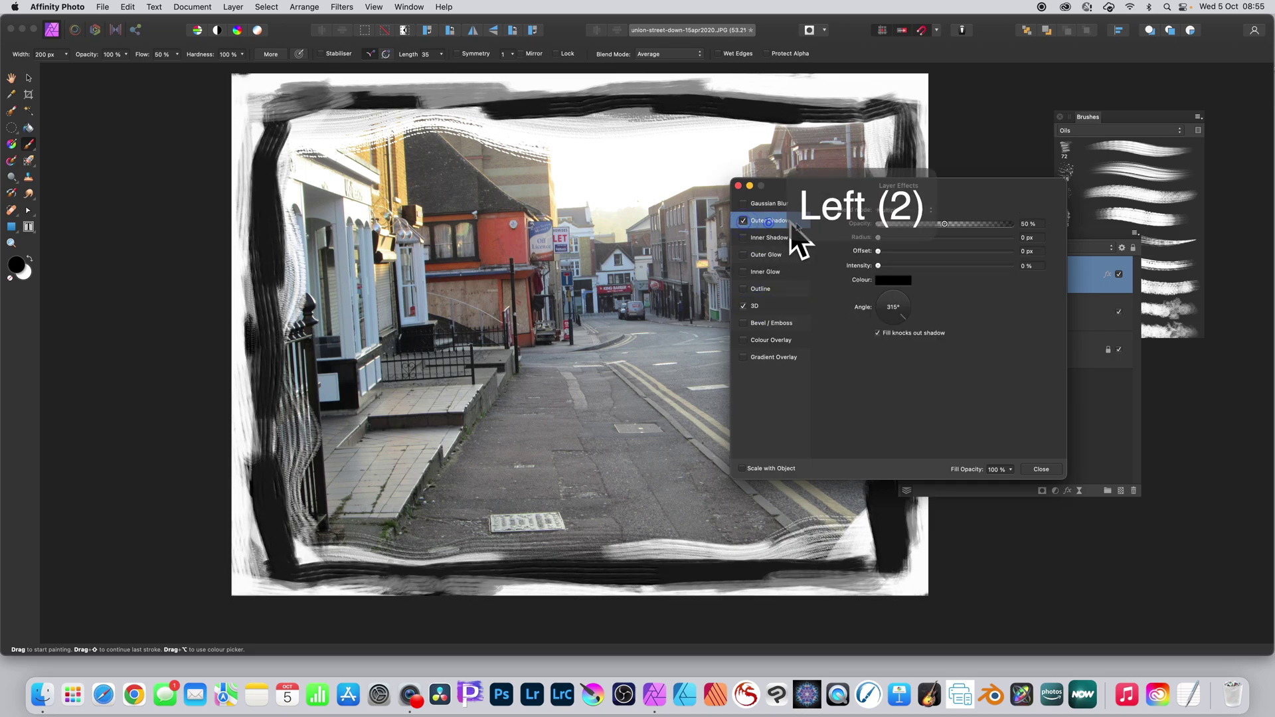
pyautogui.click(937, 237)
pyautogui.click(940, 251)
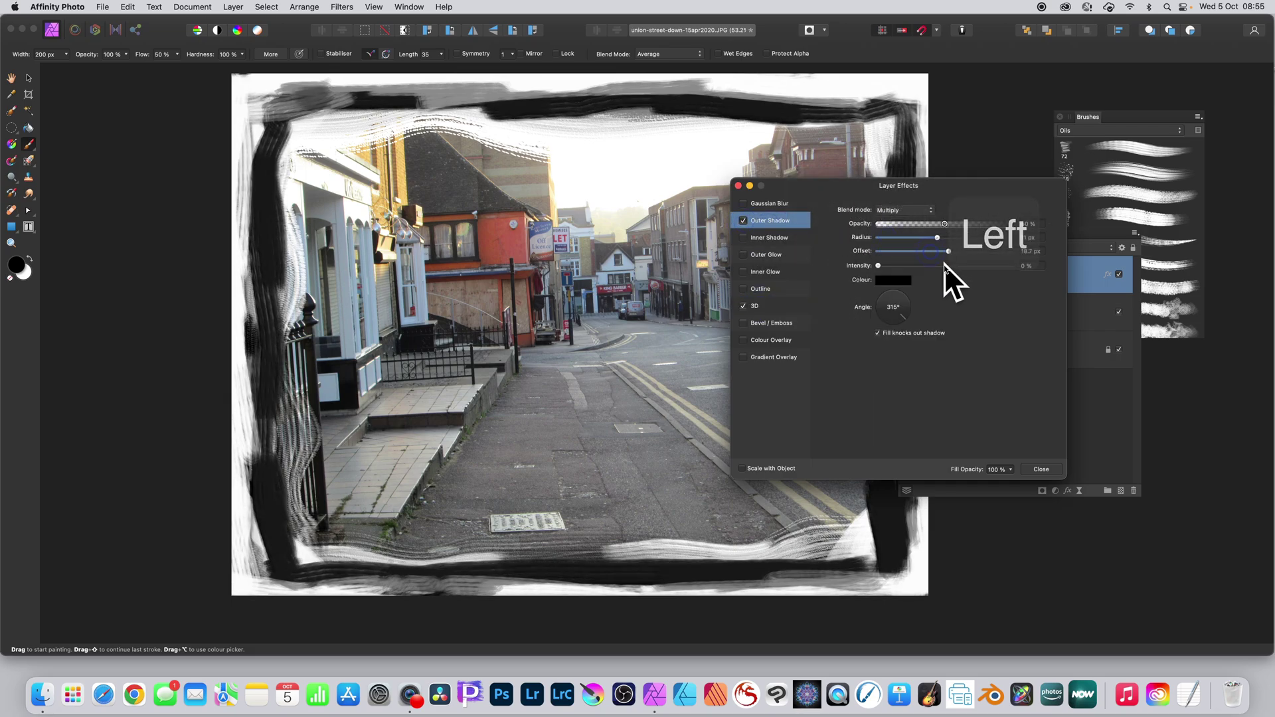
pyautogui.moveTo(945, 265); pyautogui.dragTo(972, 267)
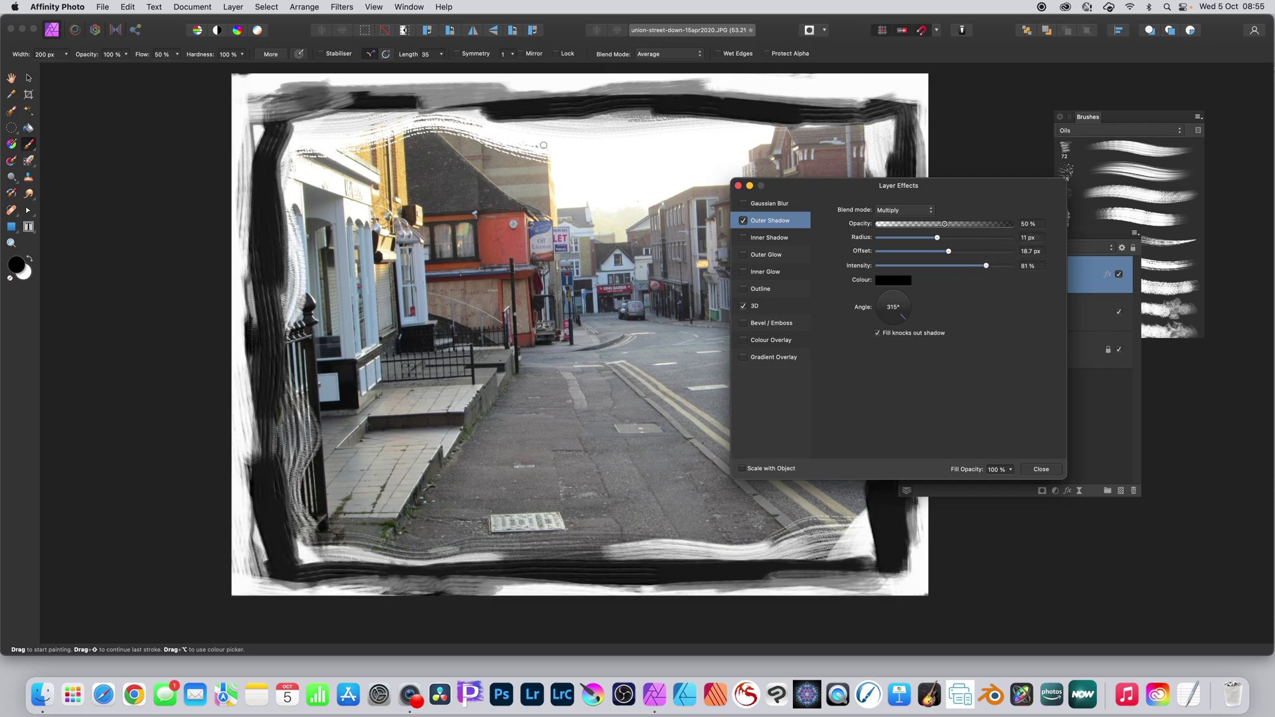
pyautogui.click(1043, 468)
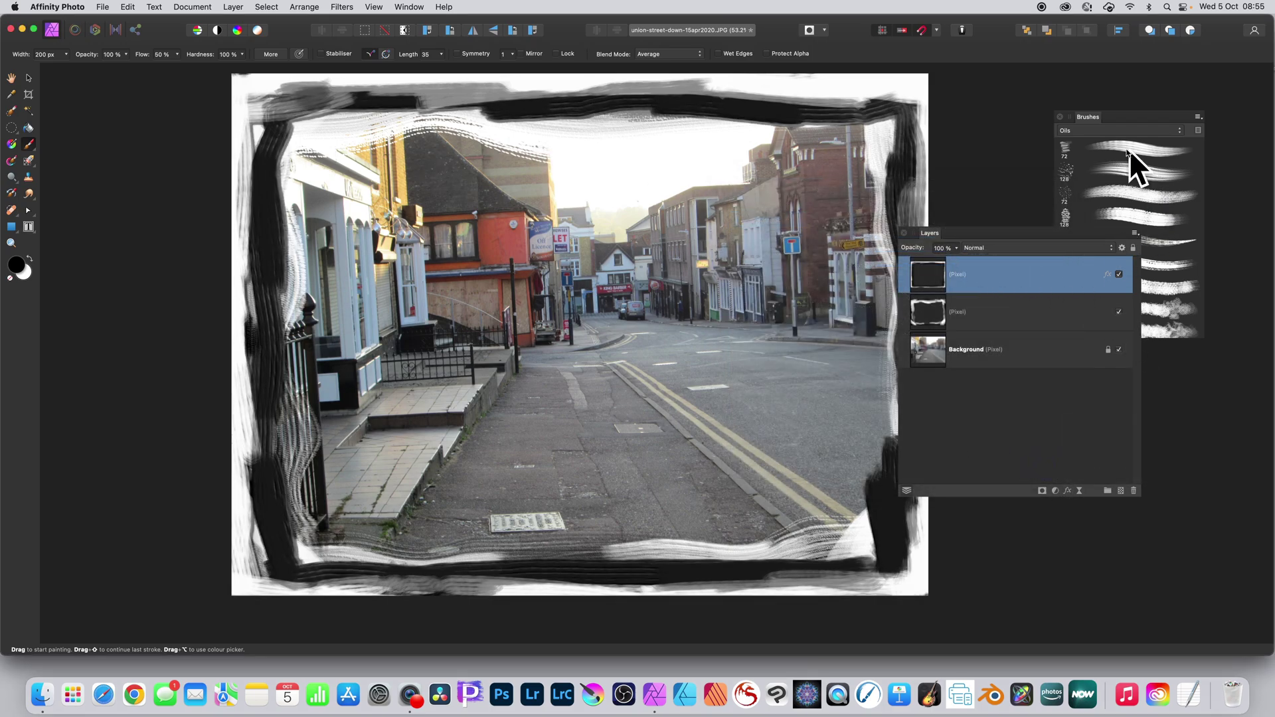
# - Choose the ragged-edged 32 px brush from the Inks category and set its width to 310 px
pyautogui.click(1089, 117)
pyautogui.click(1098, 132)
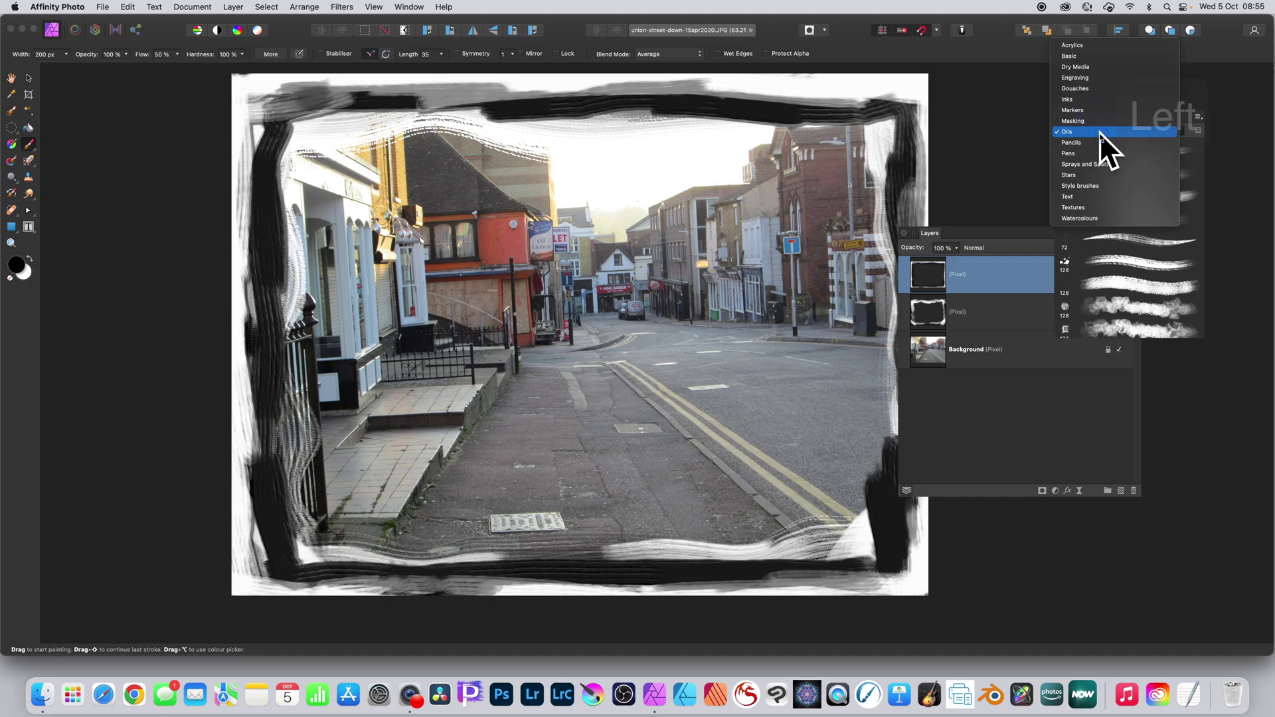
pyautogui.click(1088, 99)
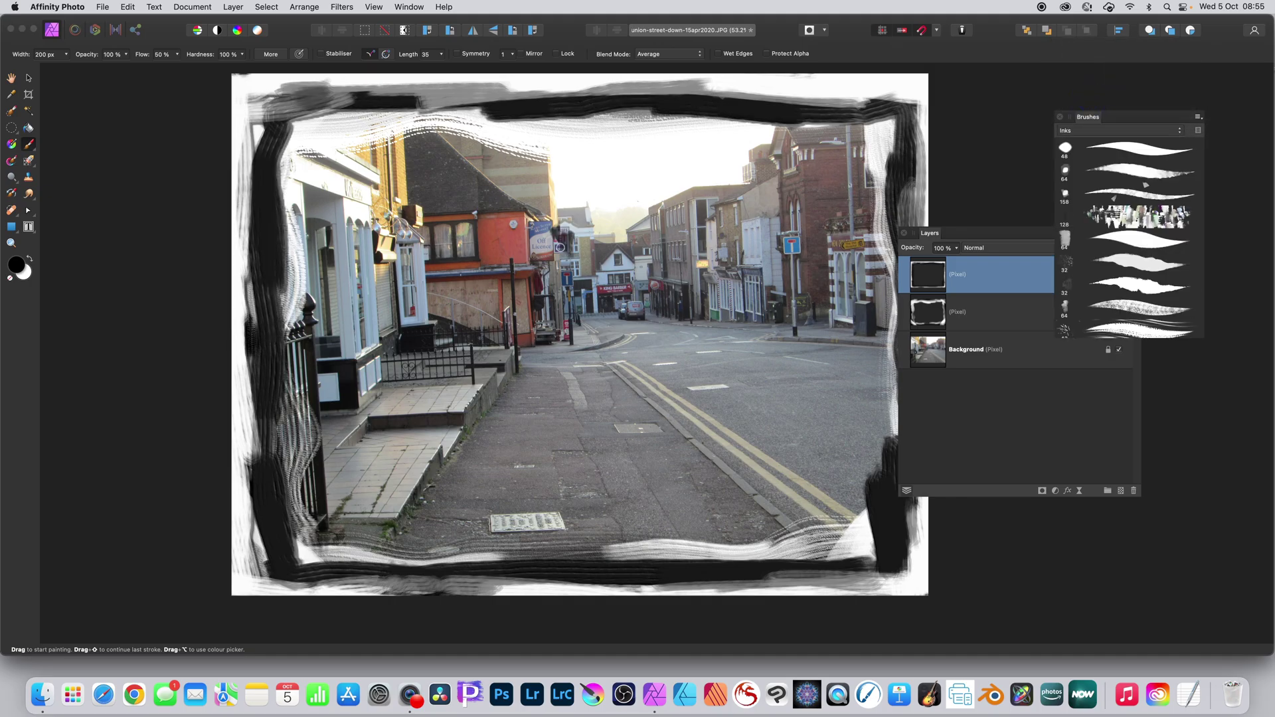
pyautogui.click(1126, 283)
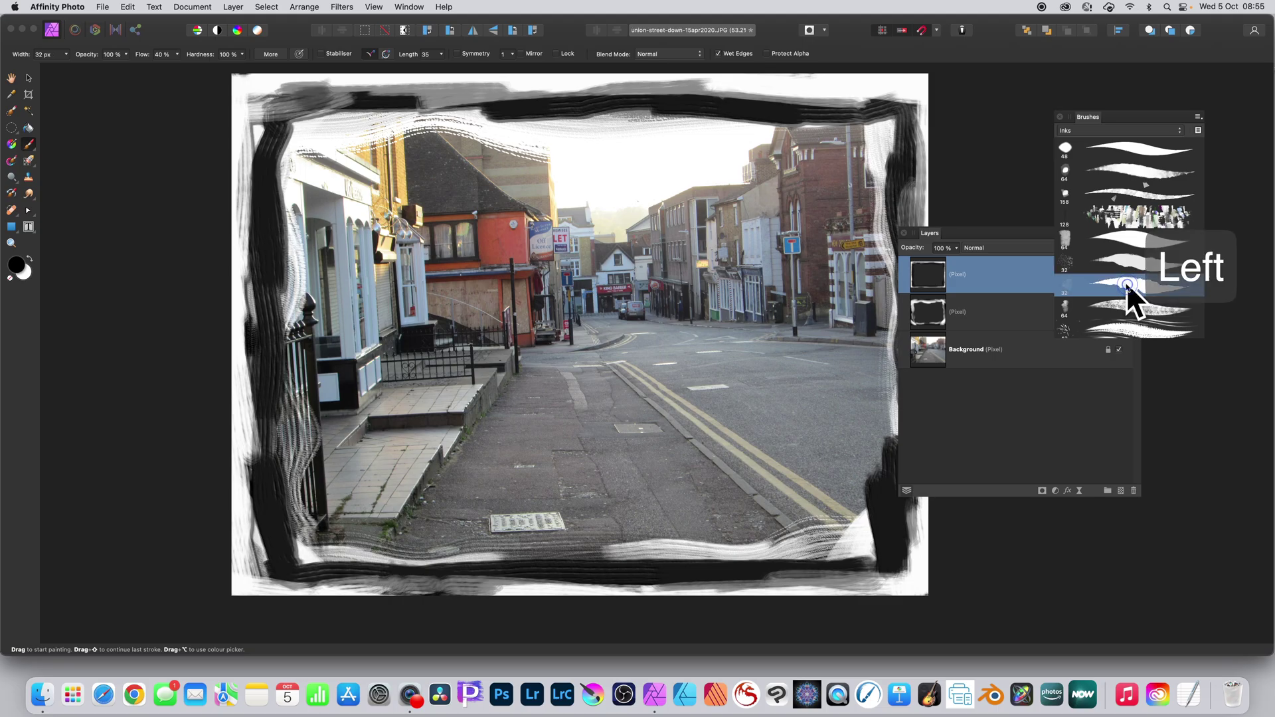
pyautogui.click(66, 54)
pyautogui.moveTo(74, 66); pyautogui.dragTo(105, 66)
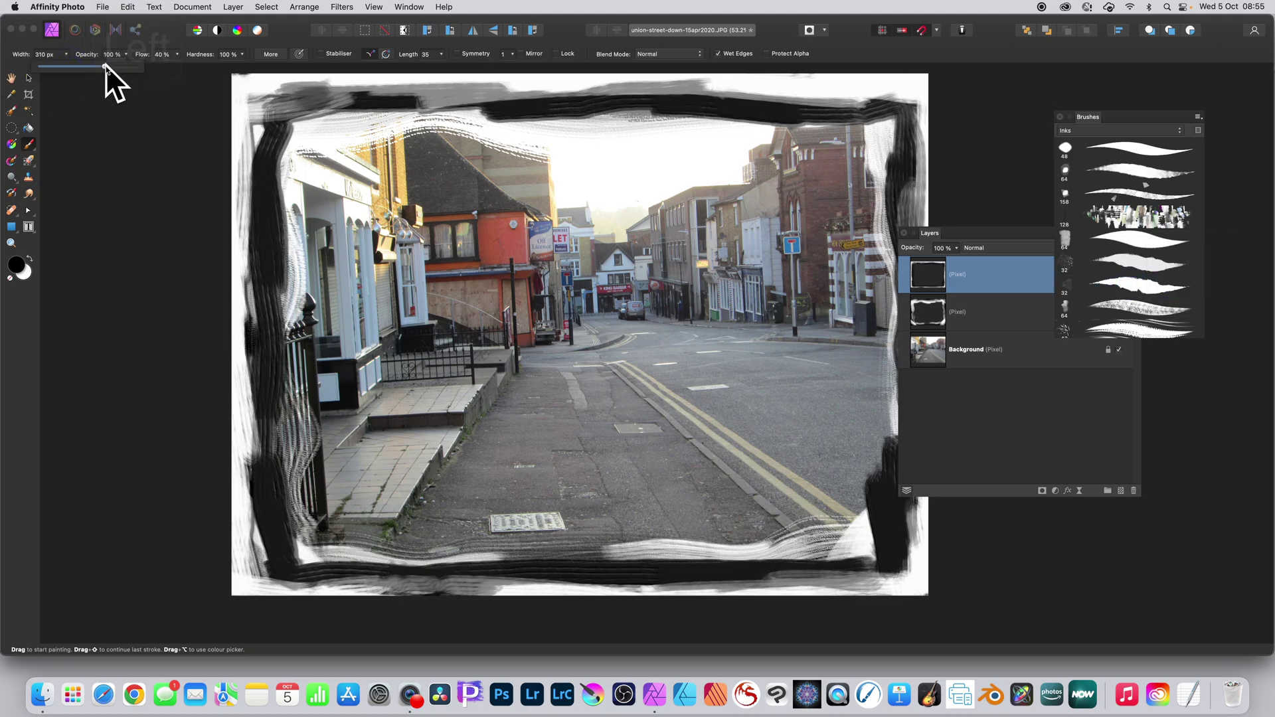
# - Dab irregular black ink blots along the frame's upper edge from the upper-left to the upper-right corner
pyautogui.click(273, 109)
pyautogui.click(329, 112)
pyautogui.click(358, 113)
pyautogui.click(409, 118)
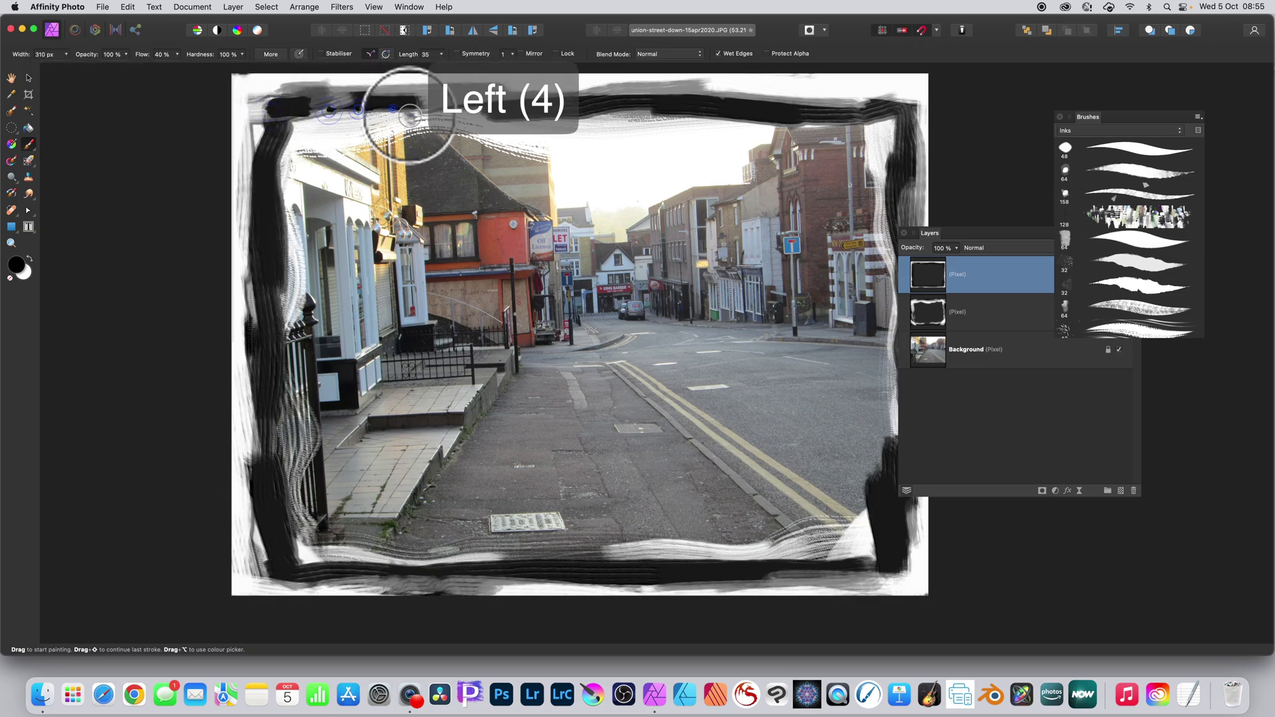
pyautogui.click(329, 116)
pyautogui.click(335, 110)
pyautogui.click(385, 109)
pyautogui.click(458, 104)
pyautogui.click(490, 100)
pyautogui.click(521, 99)
pyautogui.click(551, 96)
pyautogui.click(597, 87)
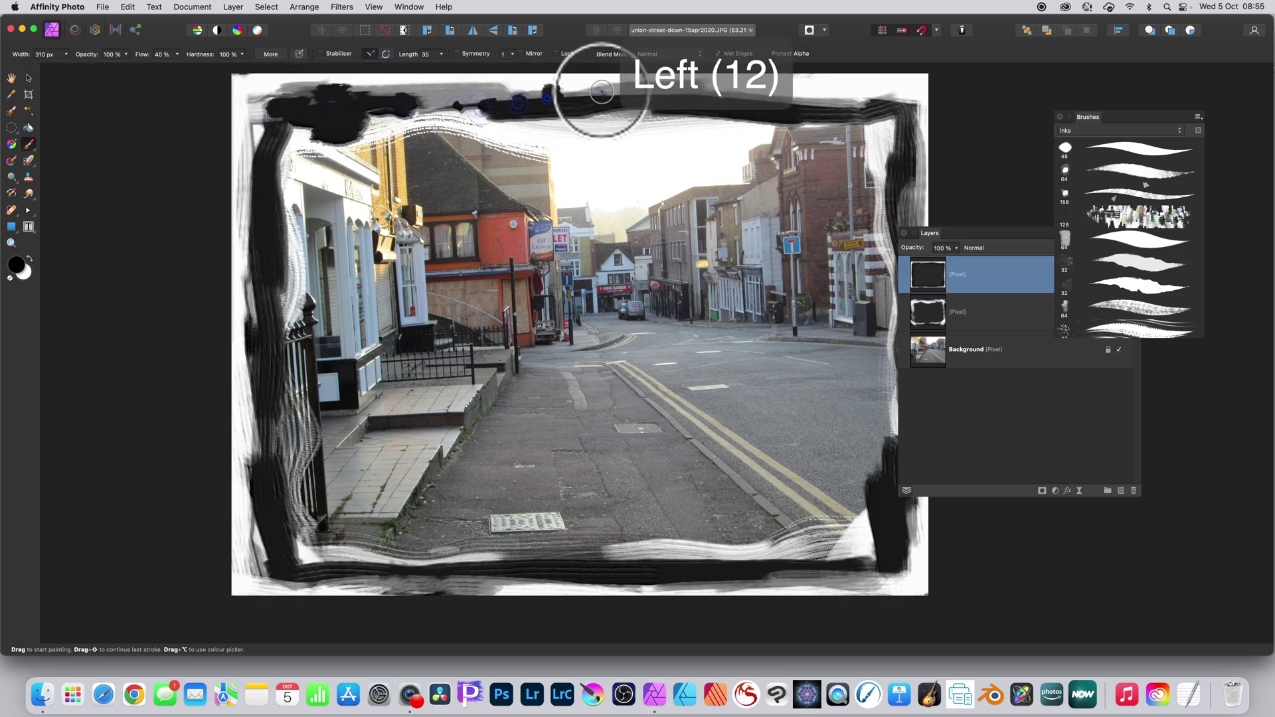
pyautogui.click(660, 85)
pyautogui.click(754, 90)
pyautogui.click(812, 92)
pyautogui.moveTo(867, 94); pyautogui.dragTo(913, 94)
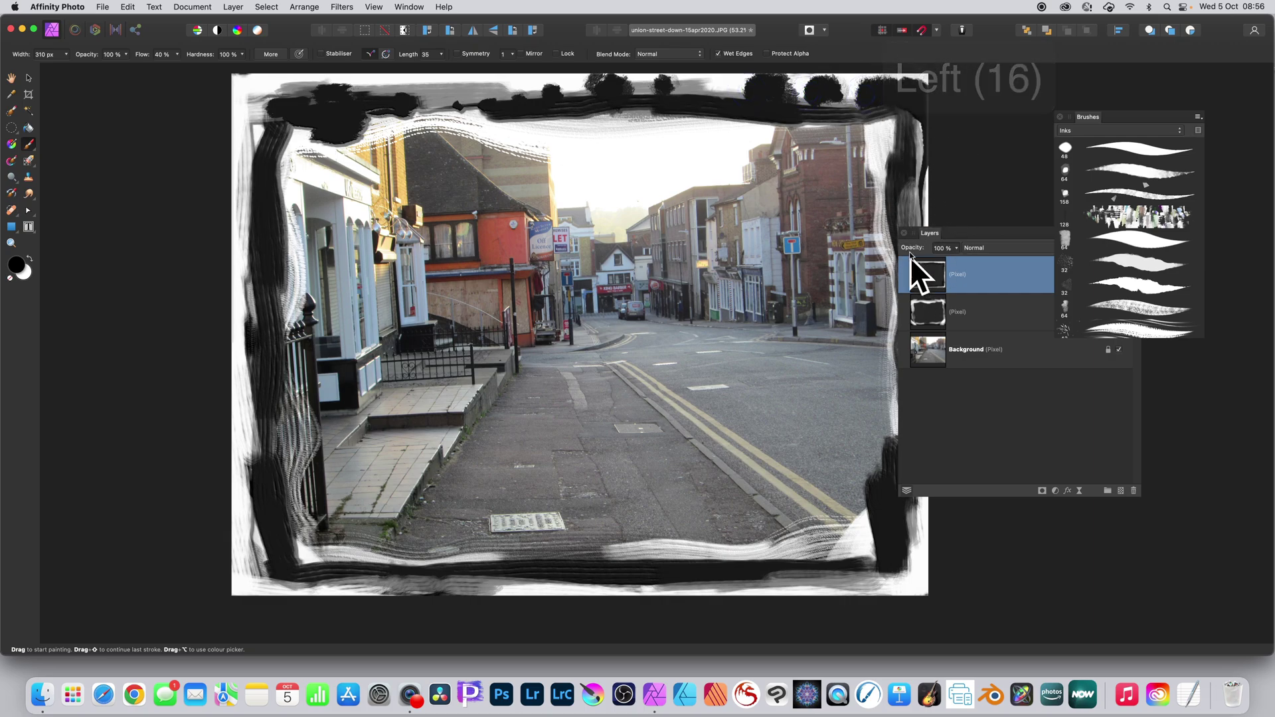
# - Paint black ink strokes and blots down the frame's right side, along its lower edge and up the lower-left side
pyautogui.moveTo(891, 165); pyautogui.dragTo(893, 314)
pyautogui.moveTo(890, 362); pyautogui.dragTo(878, 458)
pyautogui.click(880, 499)
pyautogui.click(869, 563)
pyautogui.click(886, 546)
pyautogui.moveTo(844, 533); pyautogui.dragTo(771, 552)
pyautogui.moveTo(742, 561); pyautogui.dragTo(591, 576)
pyautogui.click(592, 577)
pyautogui.moveTo(649, 560); pyautogui.dragTo(569, 559)
pyautogui.click(435, 560)
pyautogui.moveTo(375, 553)
pyautogui.mouseDown()
pyautogui.moveTo(318, 551)
pyautogui.moveTo(281, 482)
pyautogui.mouseUp()
pyautogui.click(273, 468)
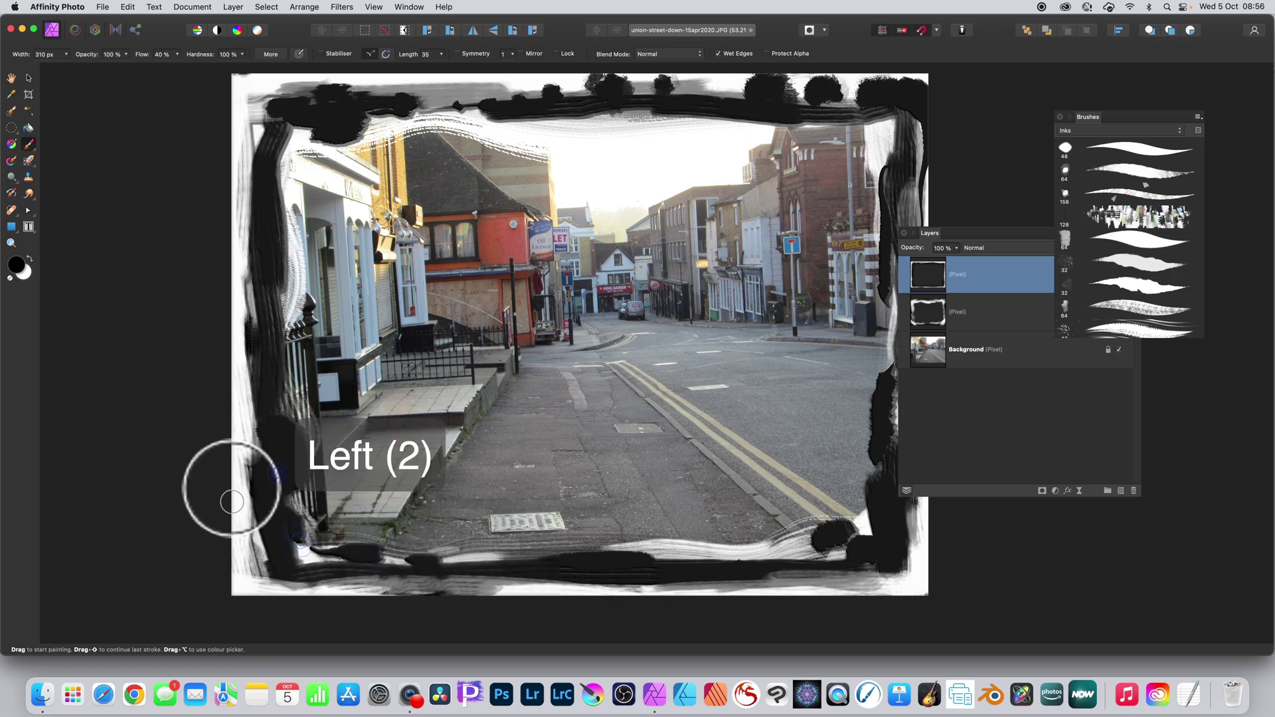
# - Dab black ink blots up the photo's outer left edge from the lower-left to the upper-left corner
pyautogui.click(244, 579)
pyautogui.click(219, 506)
pyautogui.click(211, 407)
pyautogui.click(214, 332)
pyautogui.moveTo(221, 254); pyautogui.dragTo(220, 242)
pyautogui.moveTo(220, 221); pyautogui.dragTo(219, 123)
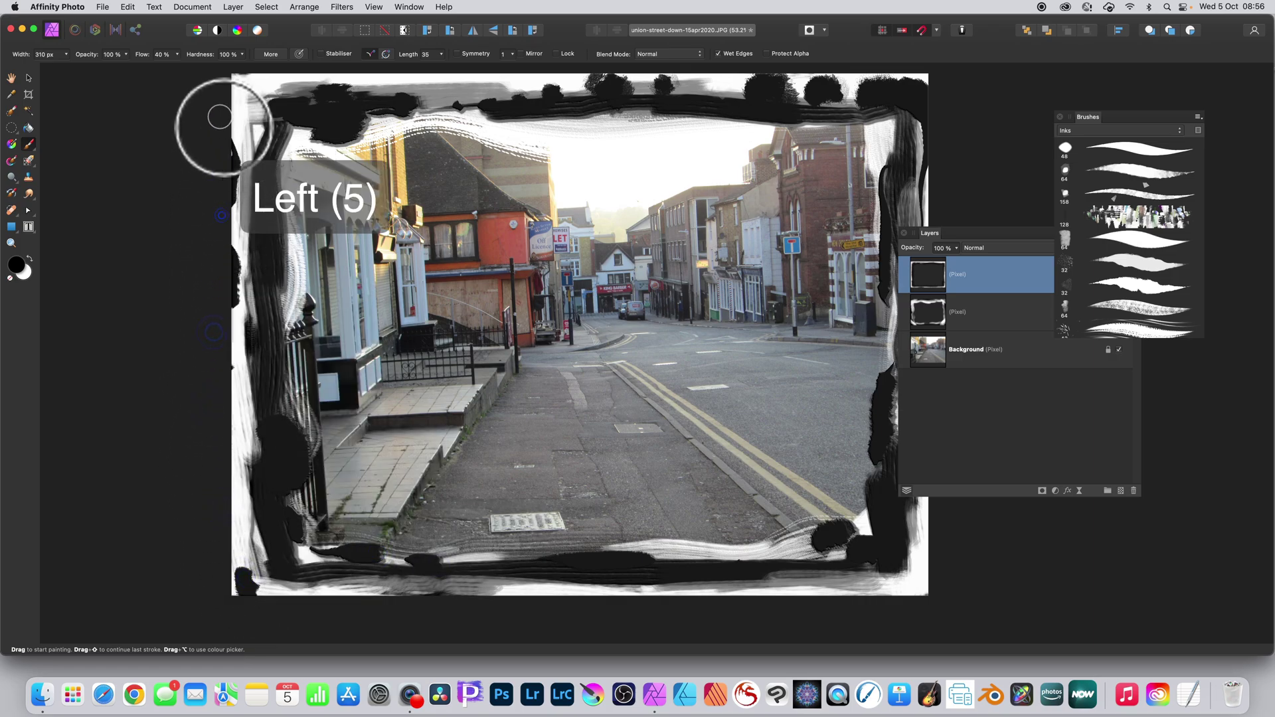
pyautogui.click(227, 98)
pyautogui.click(242, 106)
pyautogui.click(289, 101)
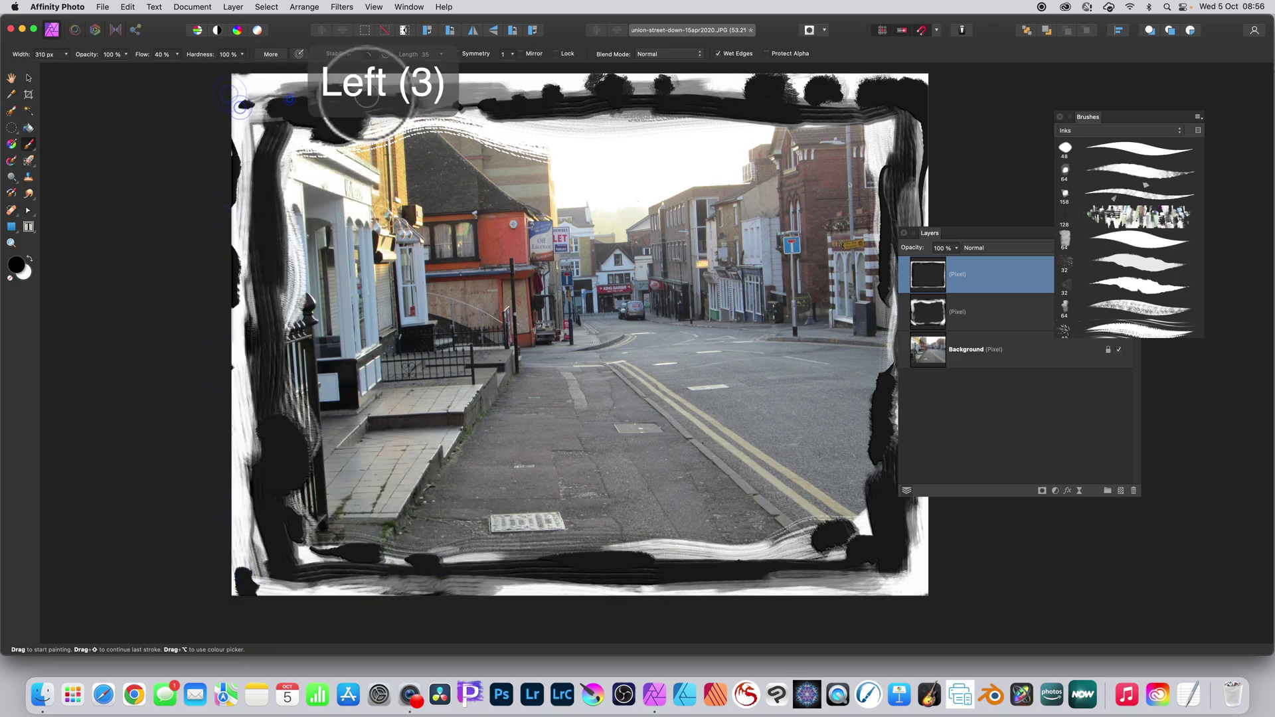
# - Switch the brush colour to white and paint dabs and uneven strokes over the black frame along all four sides
pyautogui.click(34, 269)
pyautogui.moveTo(287, 111); pyautogui.dragTo(349, 108)
pyautogui.click(377, 105)
pyautogui.click(431, 103)
pyautogui.moveTo(460, 106); pyautogui.dragTo(537, 105)
pyautogui.click(580, 111)
pyautogui.click(615, 101)
pyautogui.click(674, 97)
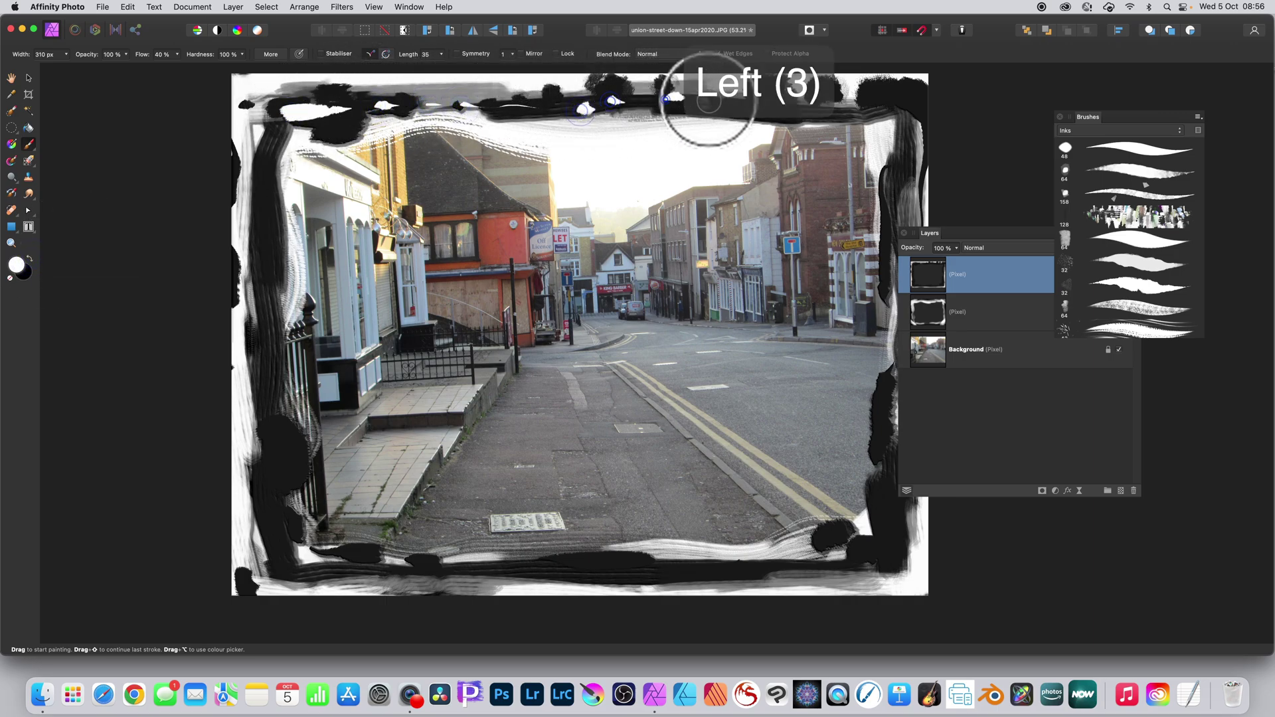
pyautogui.click(734, 90)
pyautogui.click(762, 95)
pyautogui.moveTo(847, 99)
pyautogui.mouseDown()
pyautogui.moveTo(903, 104)
pyautogui.moveTo(797, 119)
pyautogui.moveTo(795, 105)
pyautogui.moveTo(865, 108)
pyautogui.moveTo(891, 319)
pyautogui.moveTo(882, 535)
pyautogui.moveTo(845, 536)
pyautogui.moveTo(884, 543)
pyautogui.moveTo(716, 556)
pyautogui.moveTo(312, 535)
pyautogui.moveTo(284, 497)
pyautogui.moveTo(257, 347)
pyautogui.moveTo(262, 171)
pyautogui.moveTo(336, 106)
pyautogui.moveTo(618, 89)
pyautogui.moveTo(870, 113)
pyautogui.moveTo(878, 196)
pyautogui.moveTo(856, 213)
pyautogui.moveTo(874, 390)
pyautogui.moveTo(862, 504)
pyautogui.moveTo(860, 490)
pyautogui.moveTo(835, 521)
pyautogui.moveTo(456, 526)
pyautogui.moveTo(620, 547)
pyautogui.moveTo(310, 526)
pyautogui.moveTo(284, 455)
pyautogui.moveTo(256, 205)
pyautogui.moveTo(269, 132)
pyautogui.mouseUp()
pyautogui.click(895, 364)
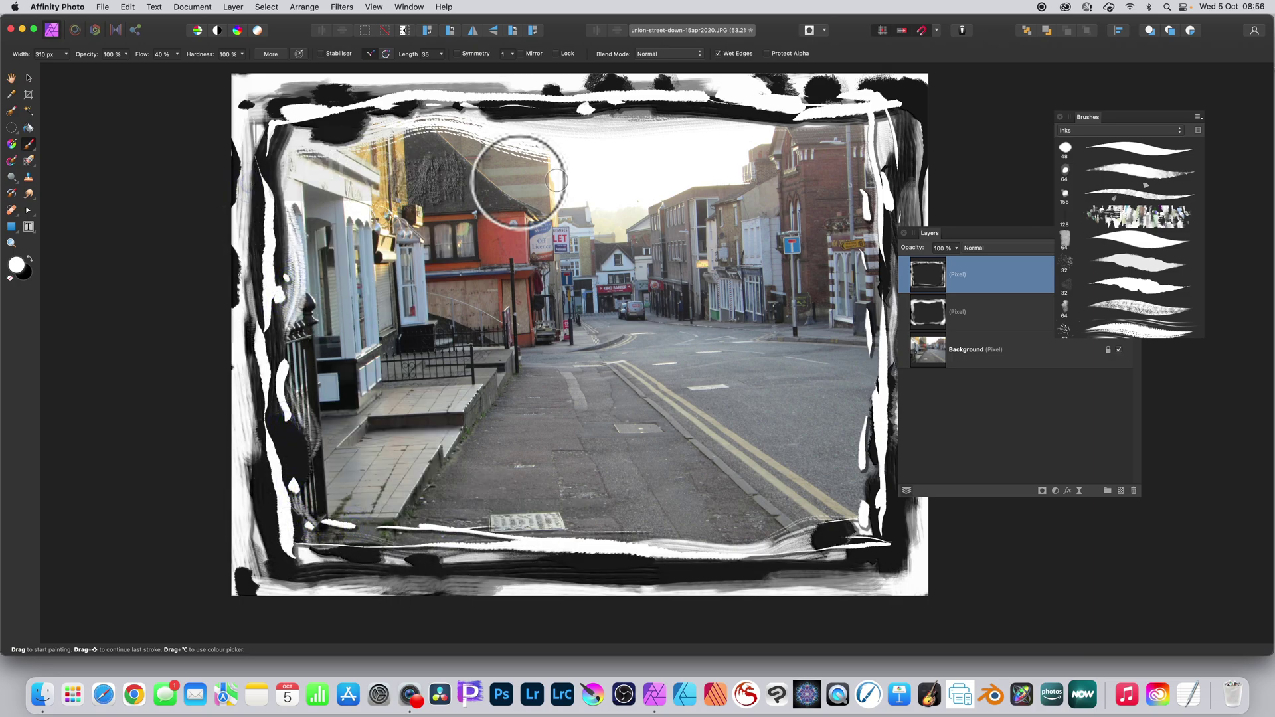